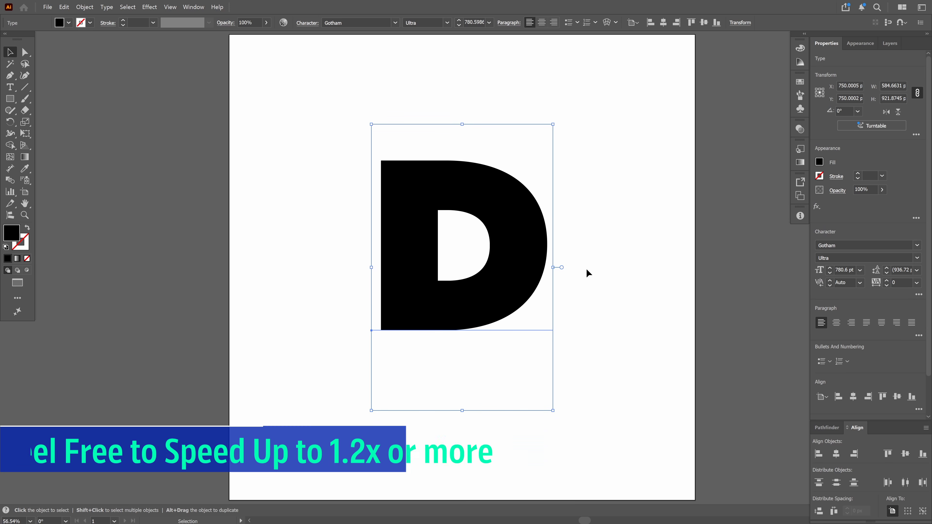
Step: Remove the letter D's base fill and add a new fill to it as an appearance attribute
click(598, 277)
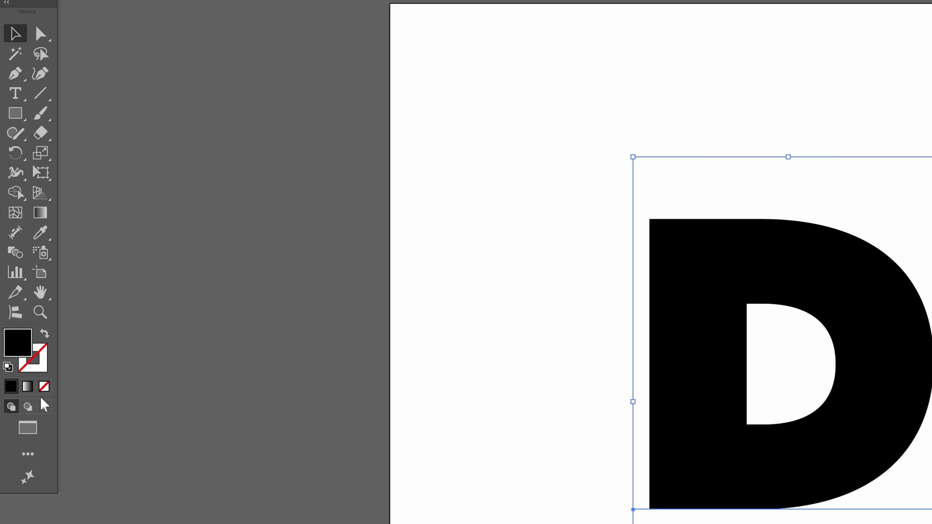
click(44, 387)
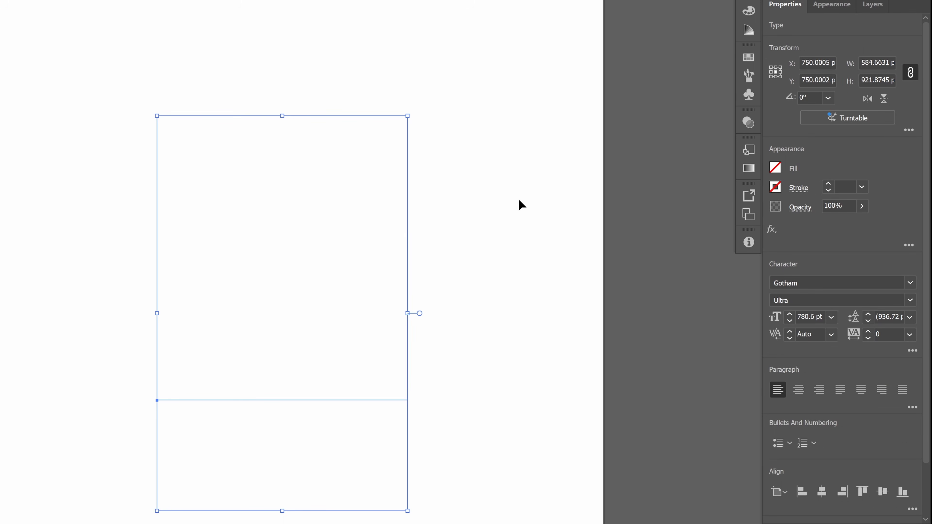
click(831, 5)
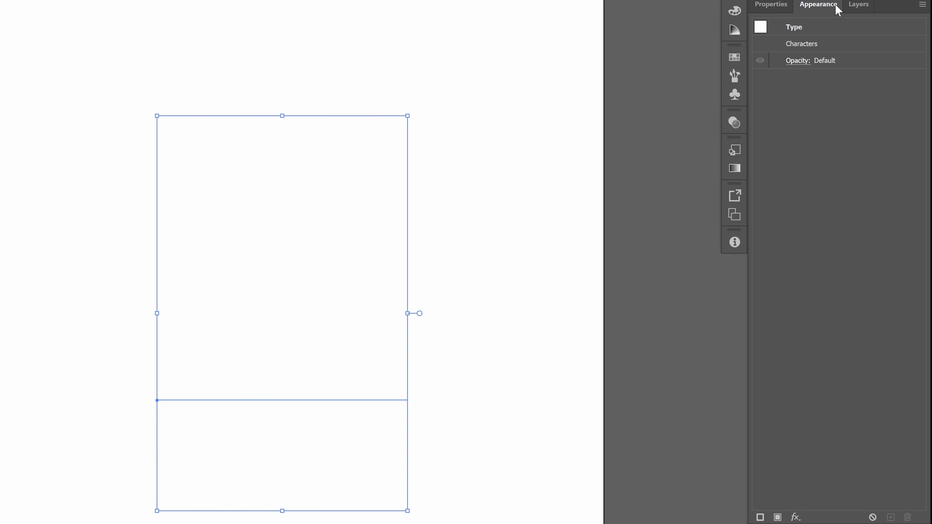
click(777, 517)
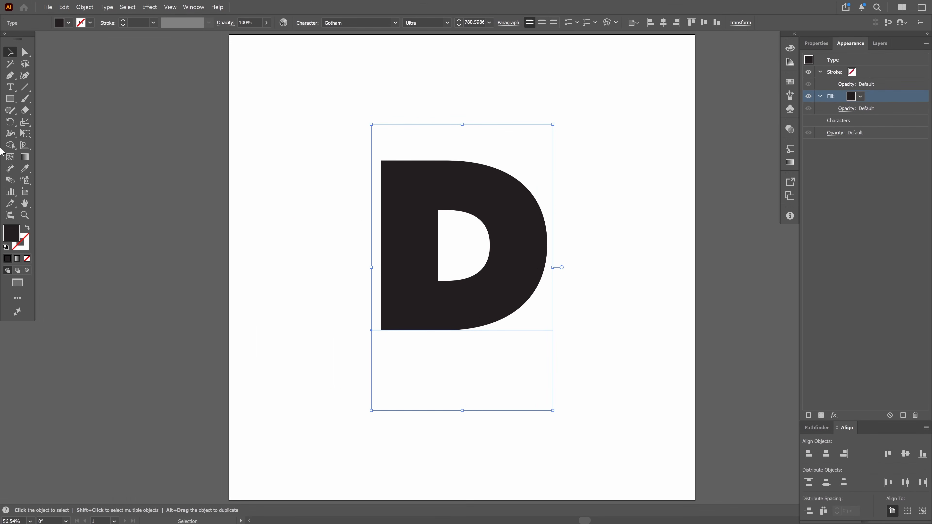
Step: Apply a linear gradient to the letter D's new fill and set its starting colour stop to white, ffffff
click(25, 157)
click(413, 245)
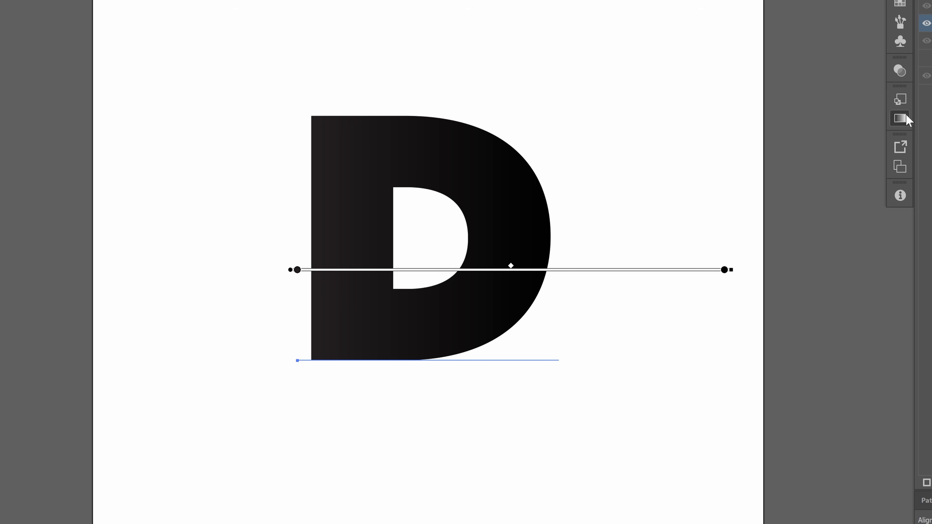
click(826, 149)
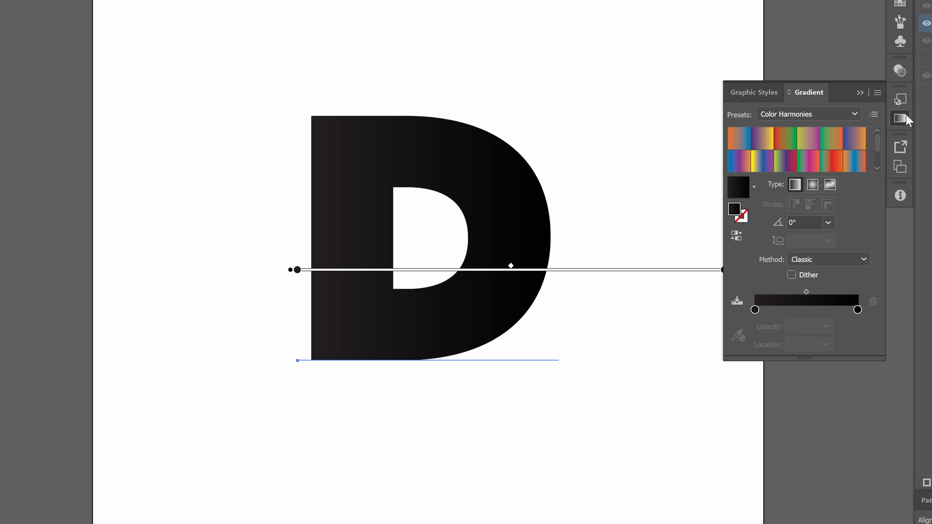
click(754, 309)
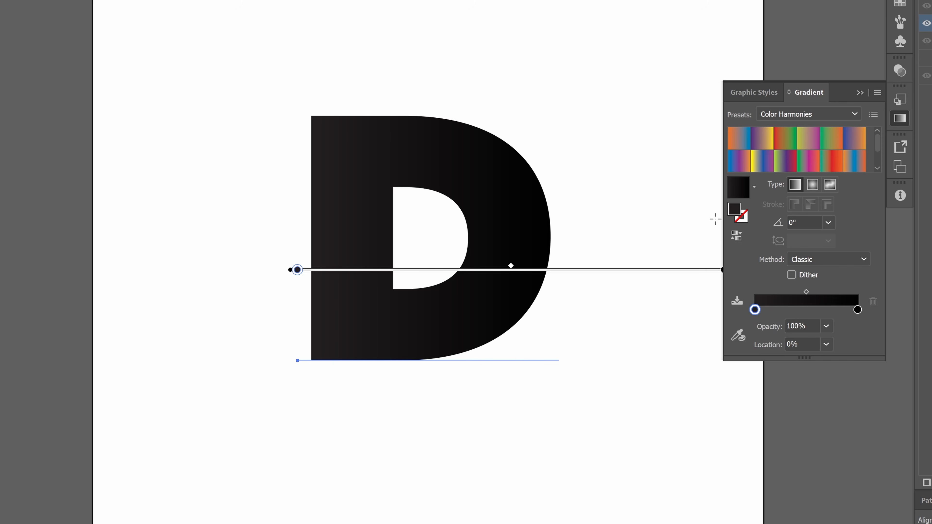
double_click(734, 209)
text(ffffff)
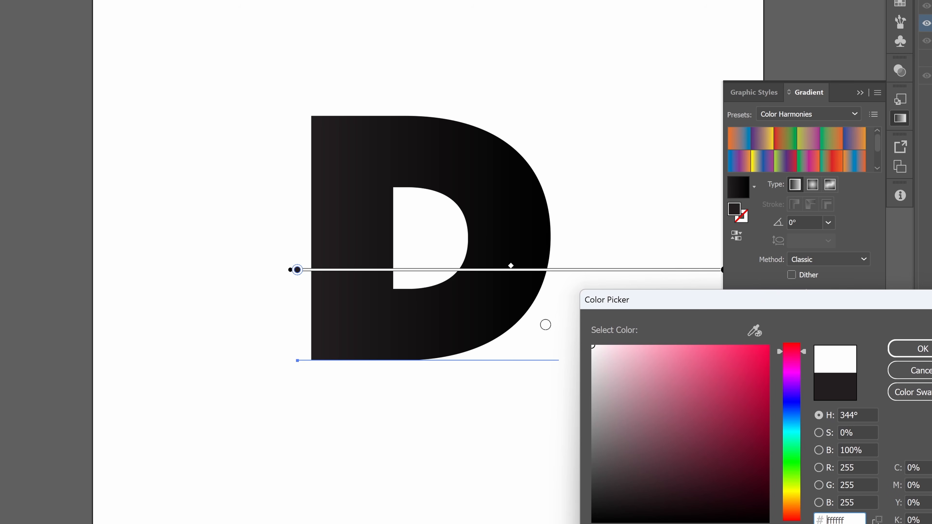
click(910, 349)
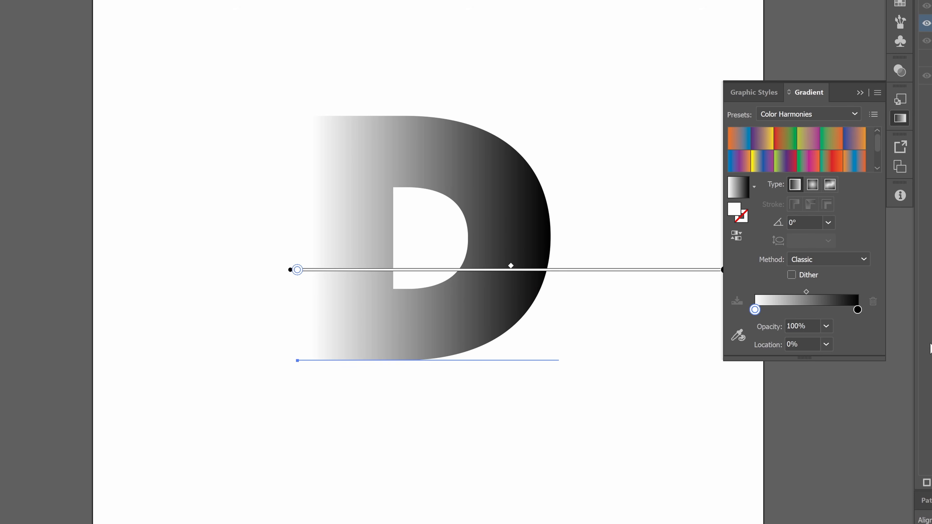
click(859, 92)
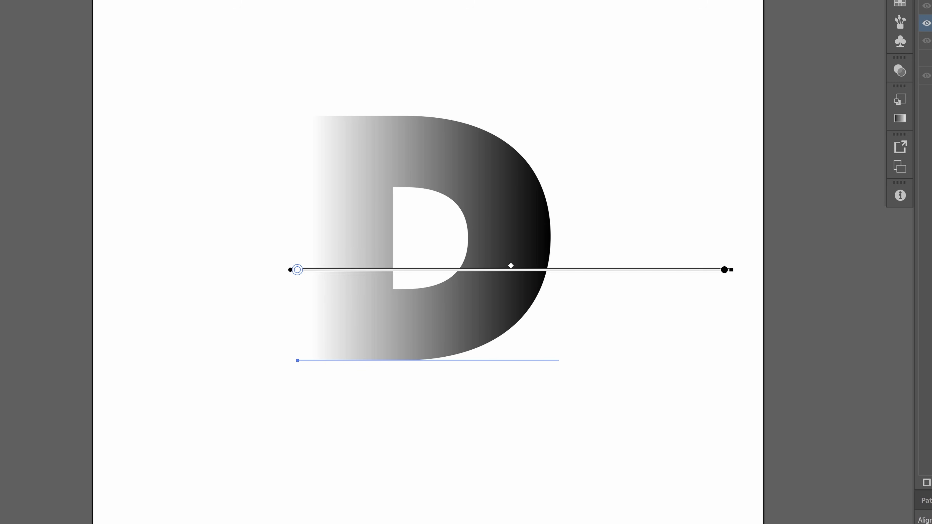
key(v)
key(ctrl+shift+a)
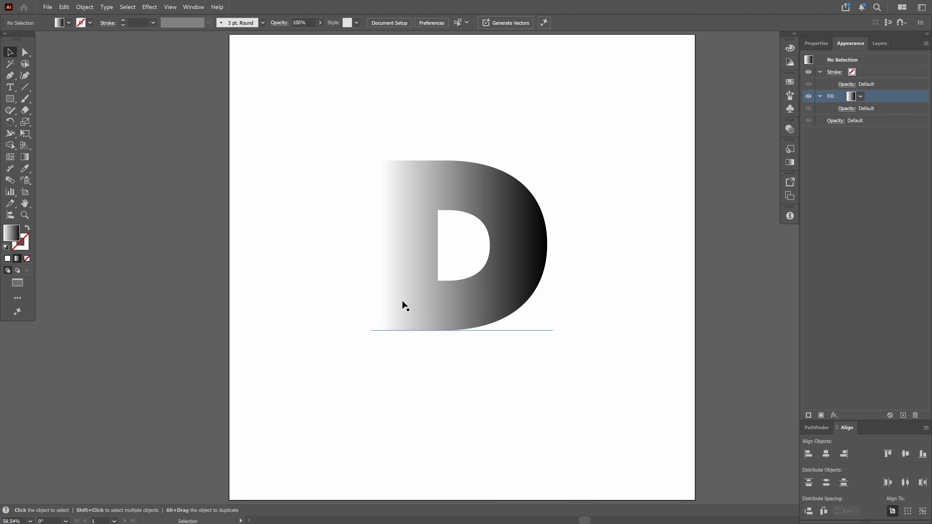
Step: Apply the Mezzotint effect with the Coarse Dots type to the gradient-filled letter D
click(416, 318)
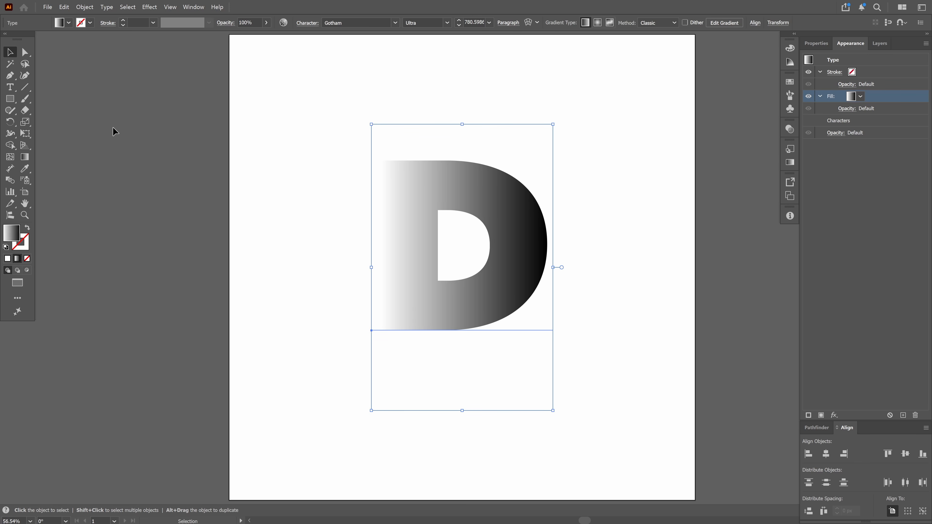
click(149, 7)
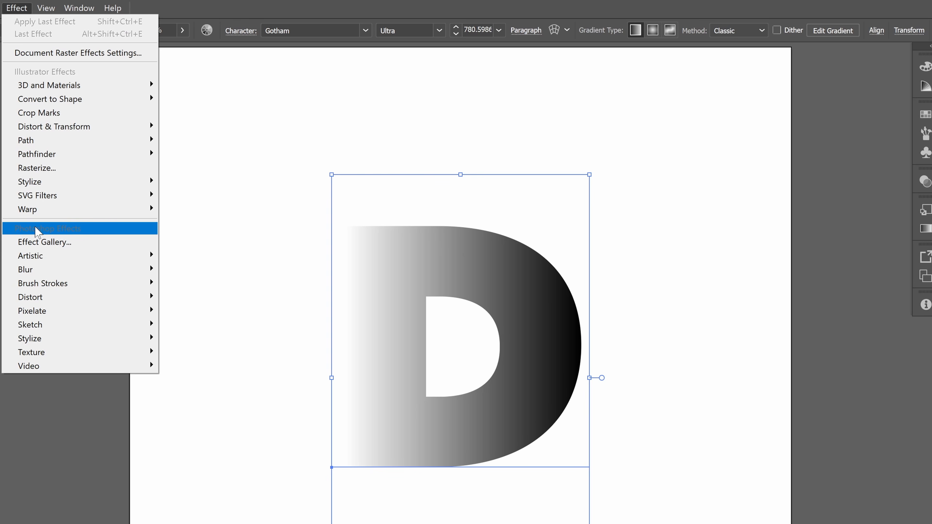
mouse_move(63, 268)
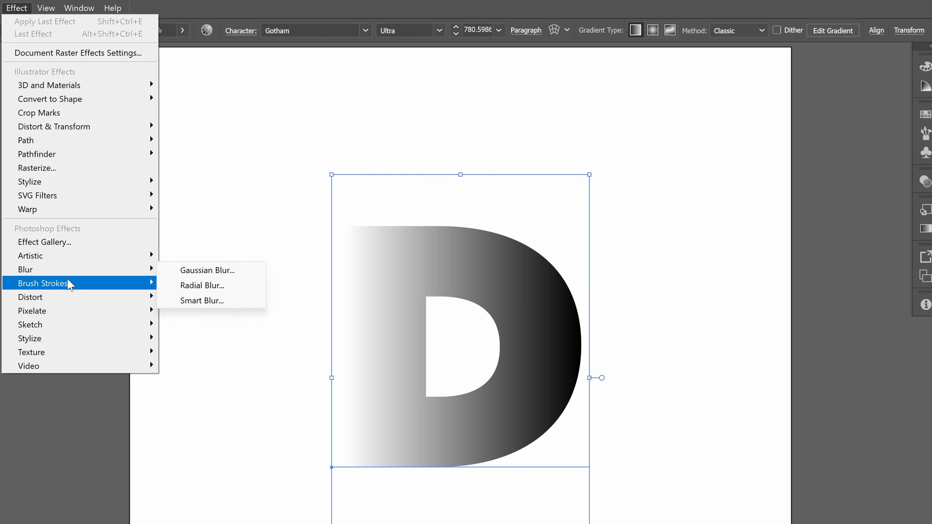
mouse_move(125, 322)
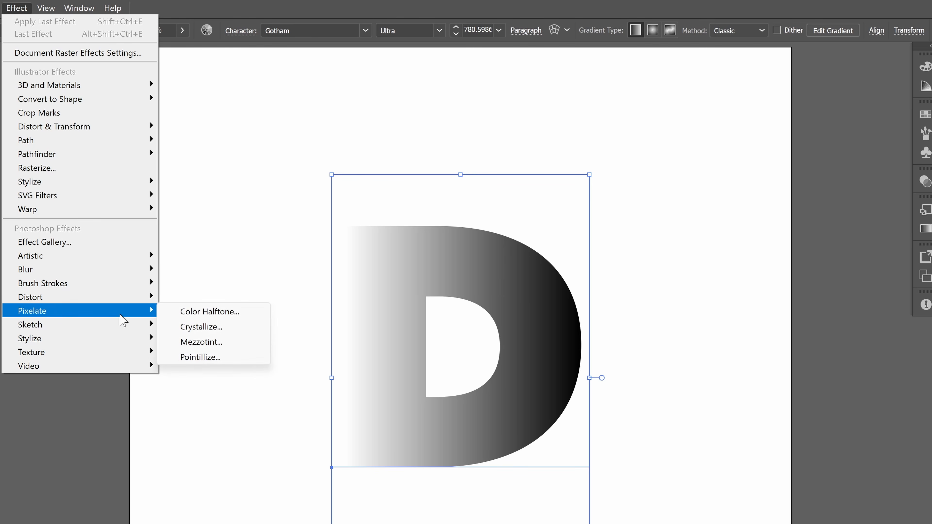
click(216, 341)
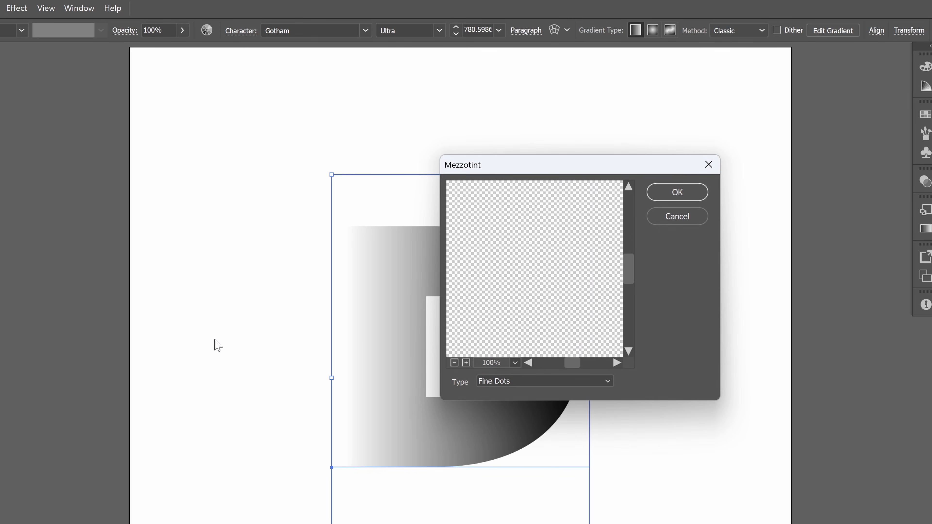
click(520, 381)
click(515, 428)
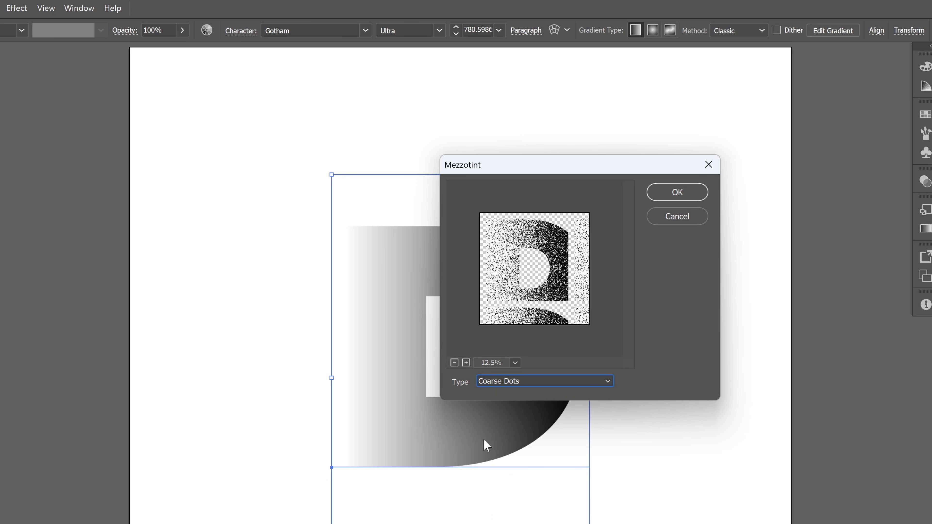
click(690, 190)
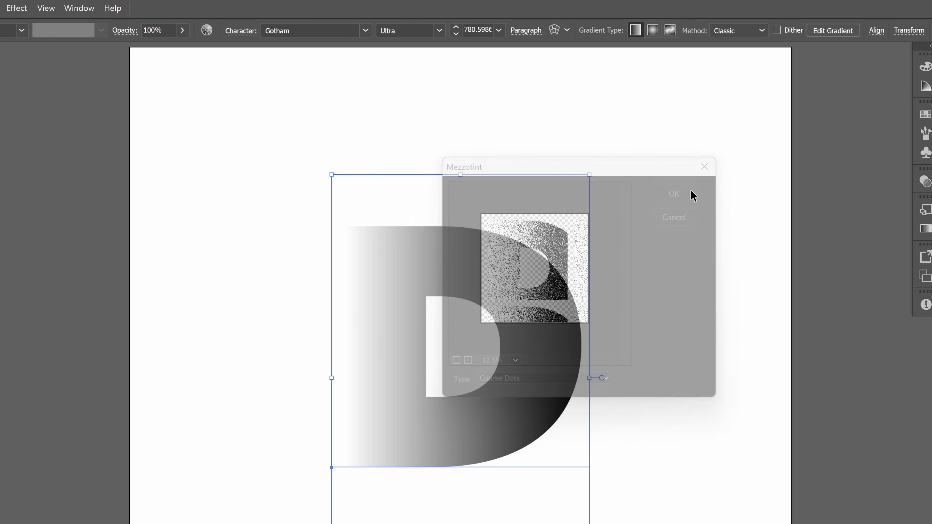
click(712, 444)
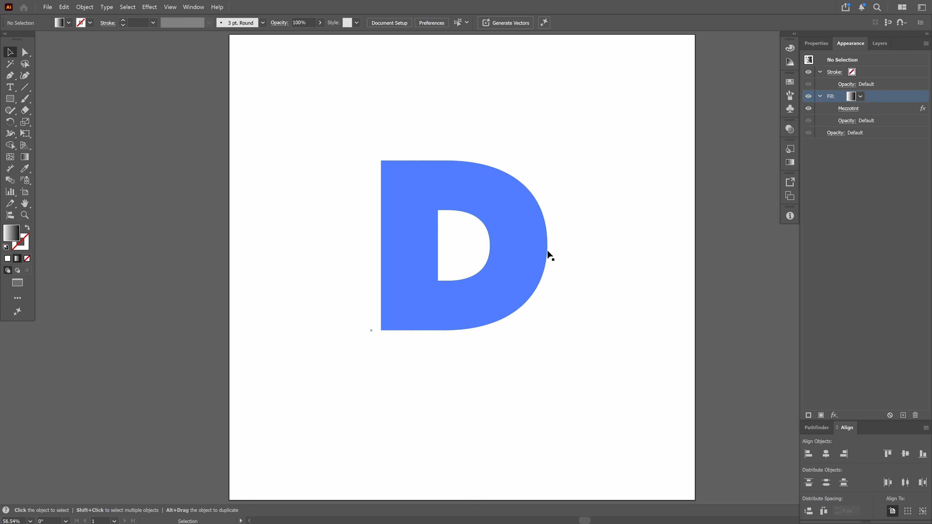
click(547, 253)
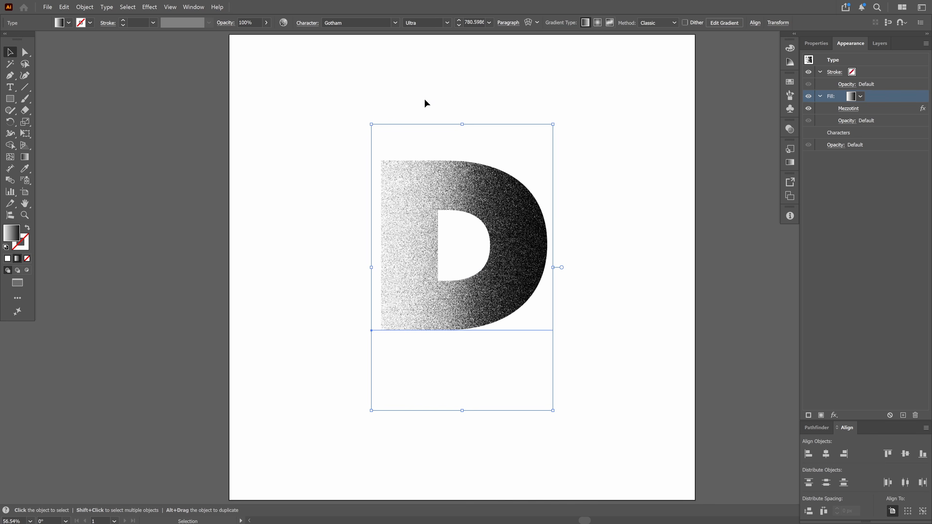
click(612, 263)
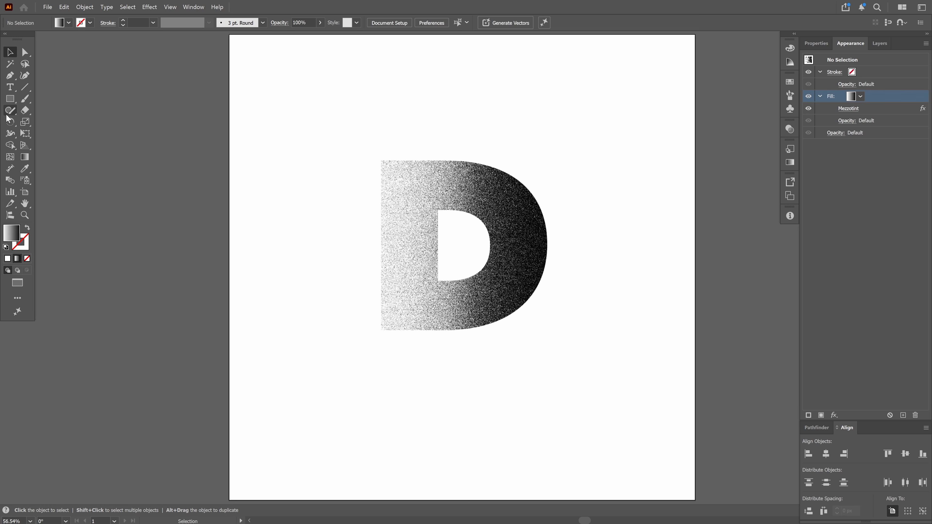
Step: Draw a rectangle about 731 by 627 px covering most of the letter D and fill it with blue 0426b5
click(10, 99)
drag(262, 144, 492, 338)
double_click(11, 231)
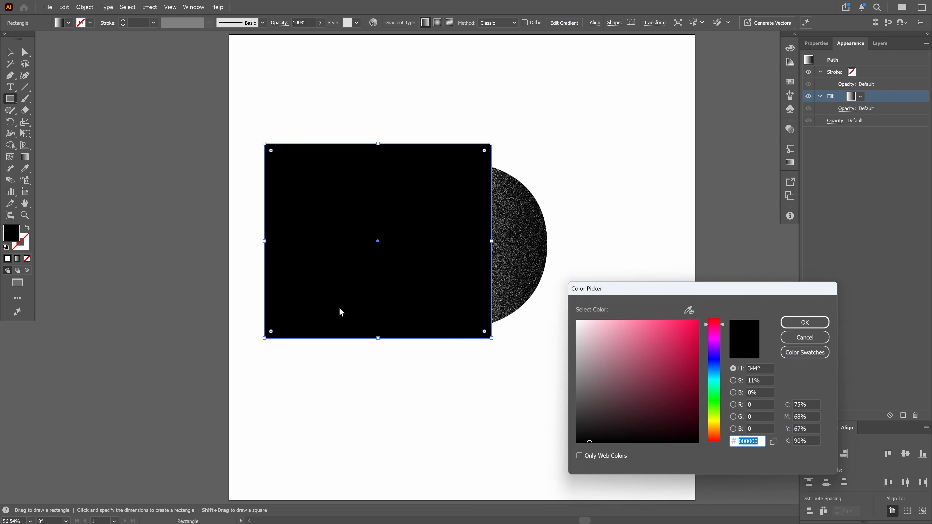
click(712, 362)
drag(694, 354, 713, 388)
click(696, 352)
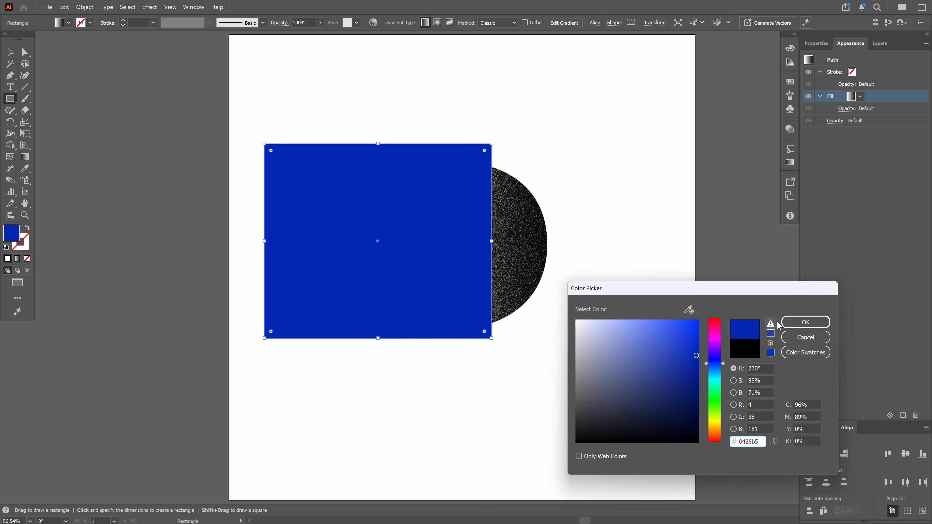
click(805, 322)
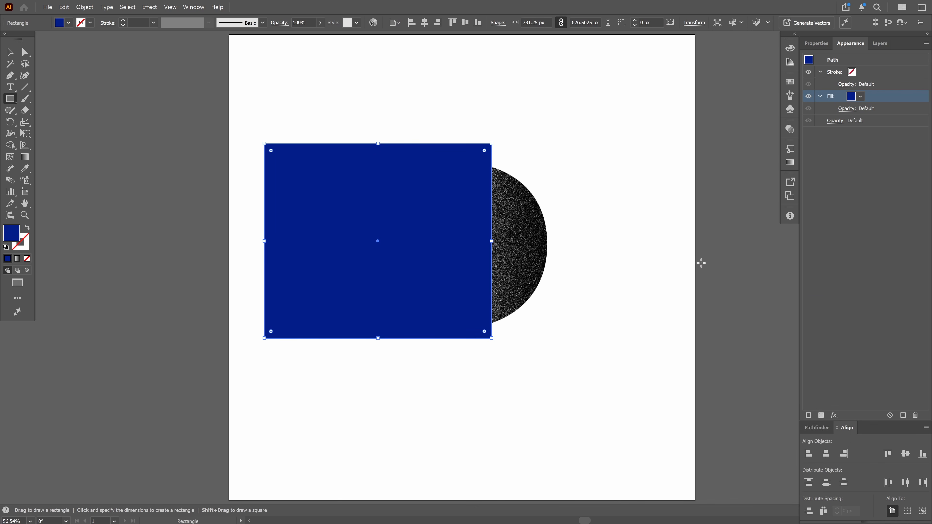
Step: Send the blue rectangle to the back and move the letter D so it sits centred on the rectangle
key(ctrl+shift+bracketleft)
key(v)
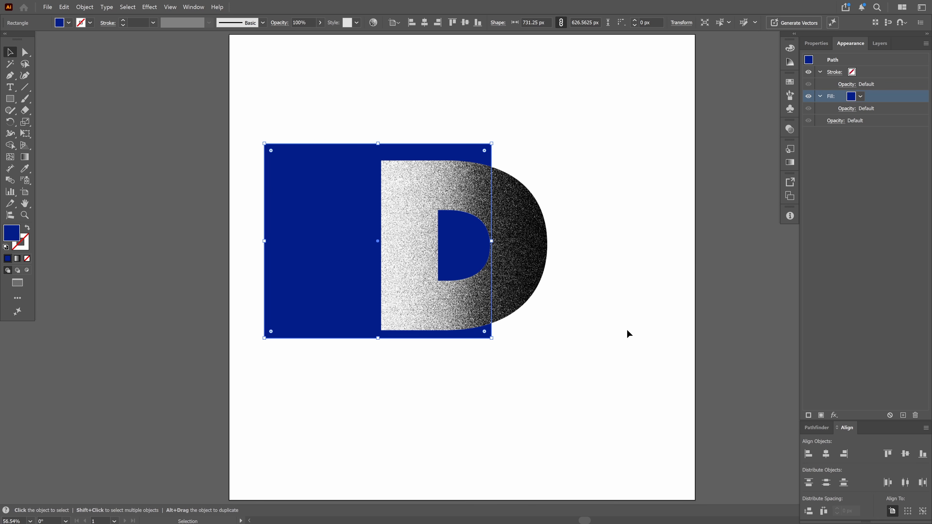
drag(544, 243, 457, 237)
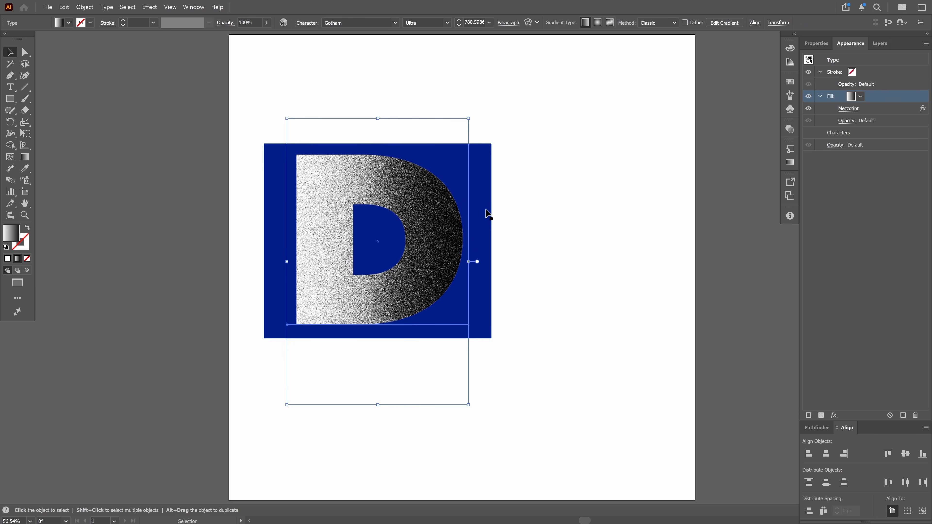
key(alt)
click(578, 274)
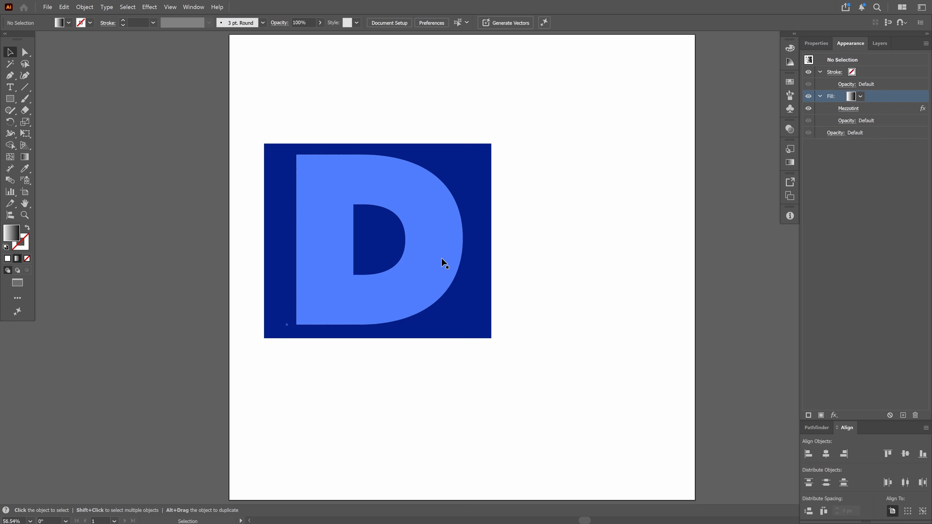
Step: Recolour the white gradient stop of the letter D with the blue sampled from the background rectangle
click(442, 258)
click(549, 258)
drag(432, 284, 536, 301)
scroll(436, 273, up, 2)
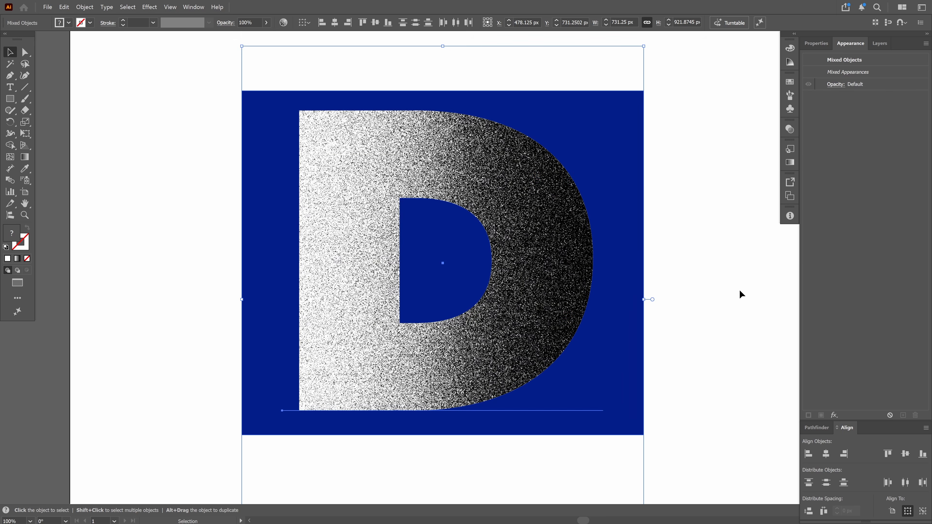
click(739, 290)
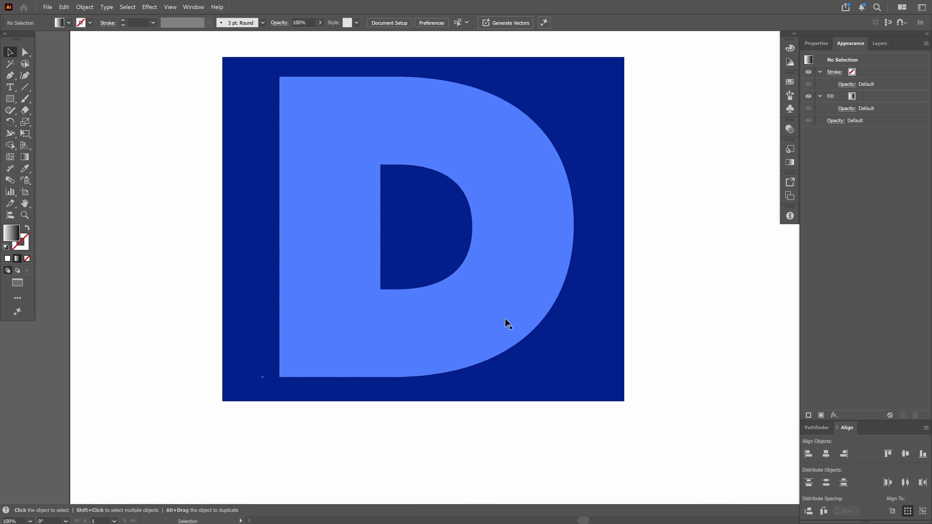
click(506, 318)
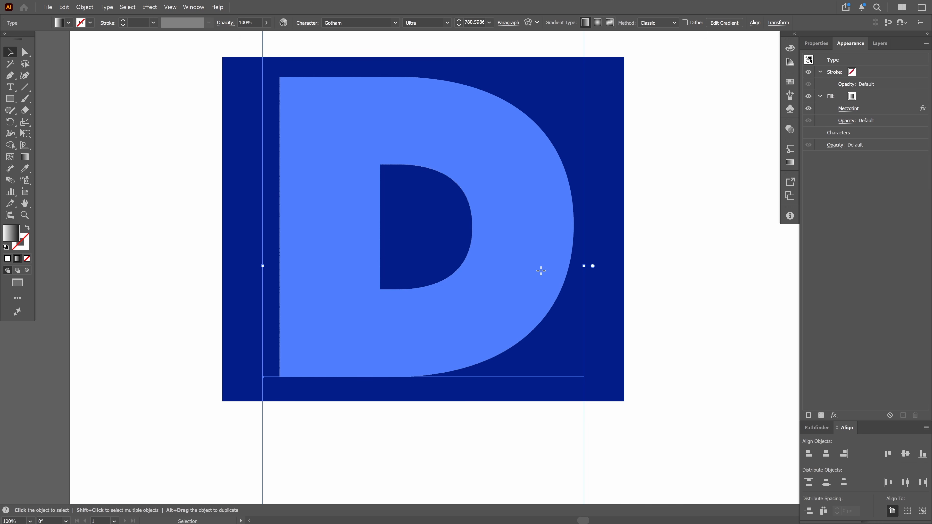
click(24, 156)
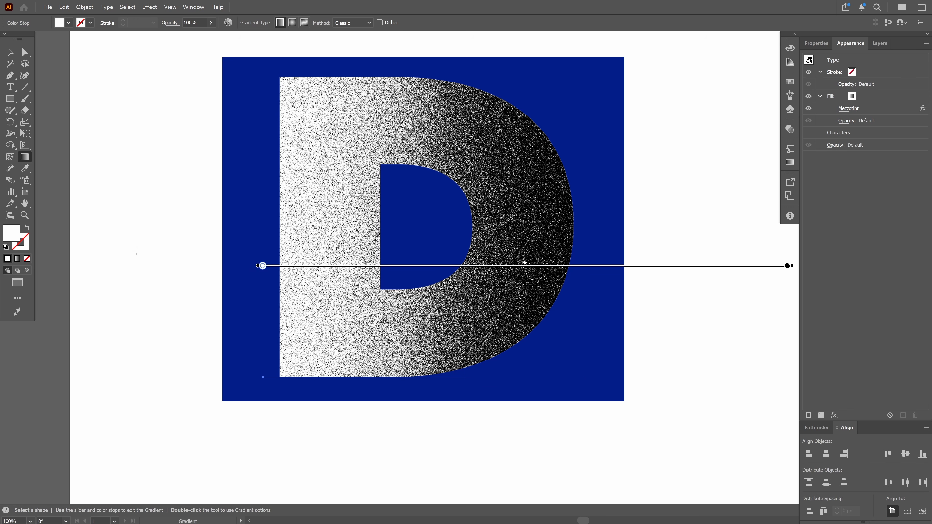
double_click(11, 235)
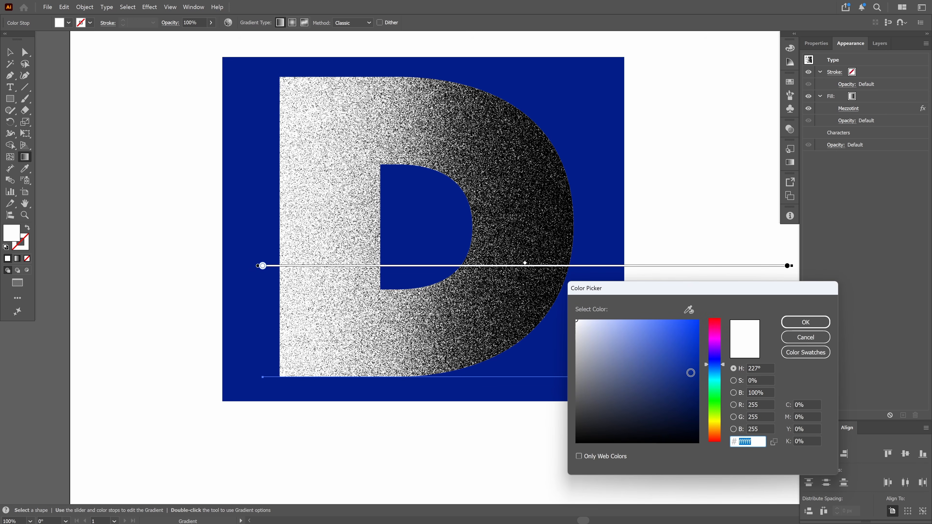
click(691, 312)
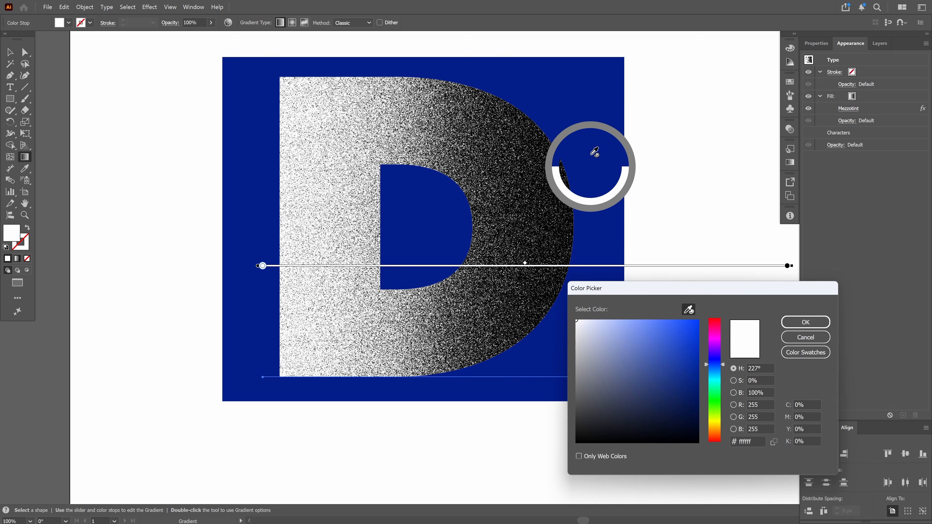
click(597, 97)
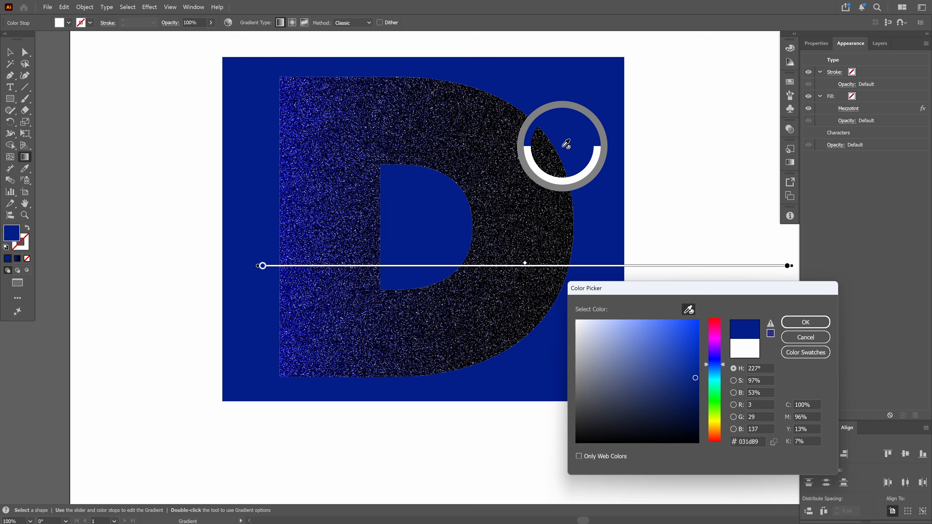
click(580, 112)
click(805, 321)
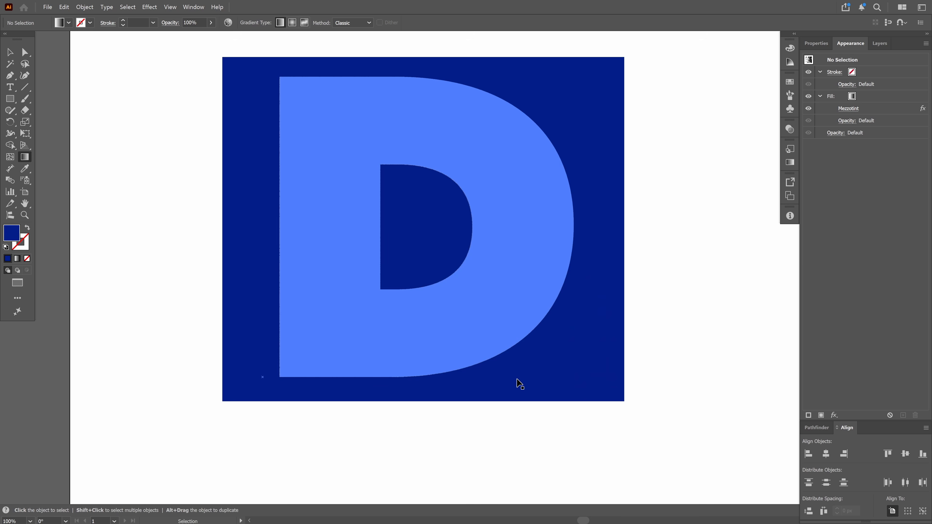
Step: Examine the white-to-black grain of the letter D against the blue rectangle at 100% and 200% magnification
click(519, 376)
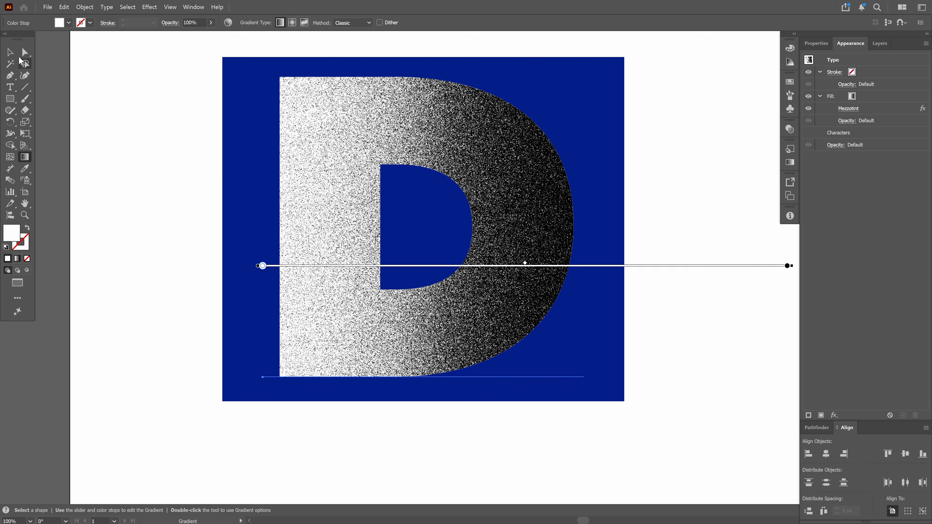
click(10, 52)
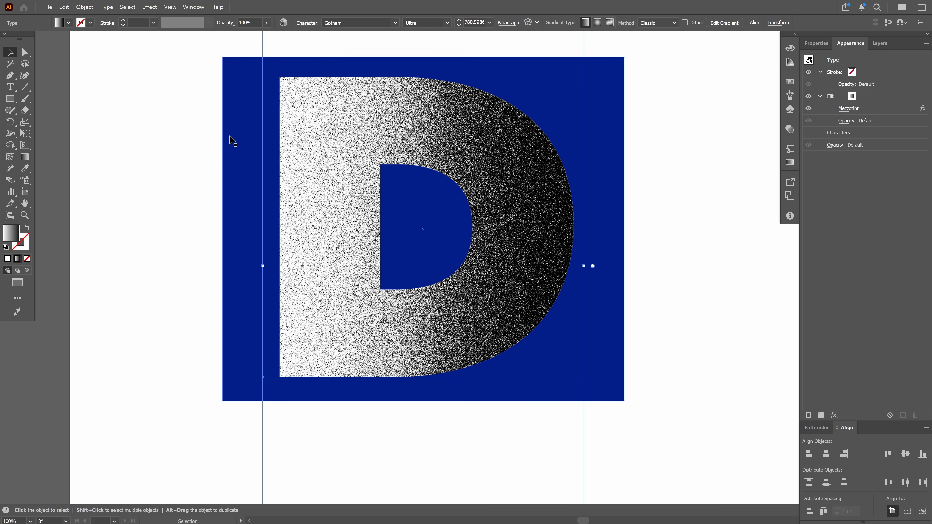
key(a)
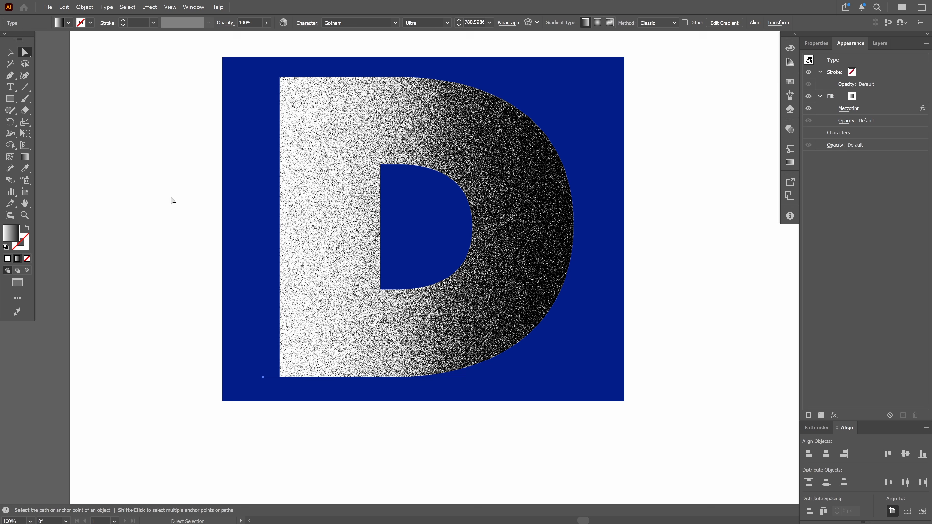
click(11, 52)
click(126, 132)
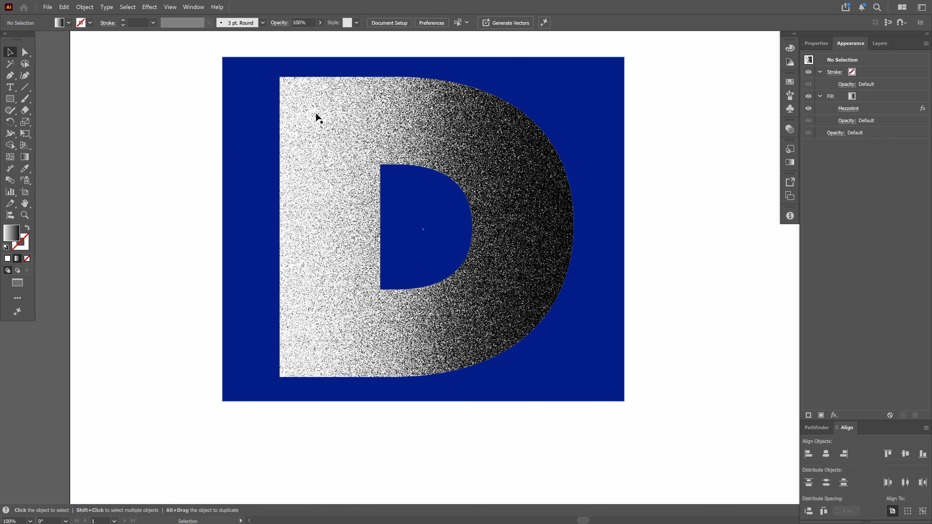
scroll(315, 114, up, 2)
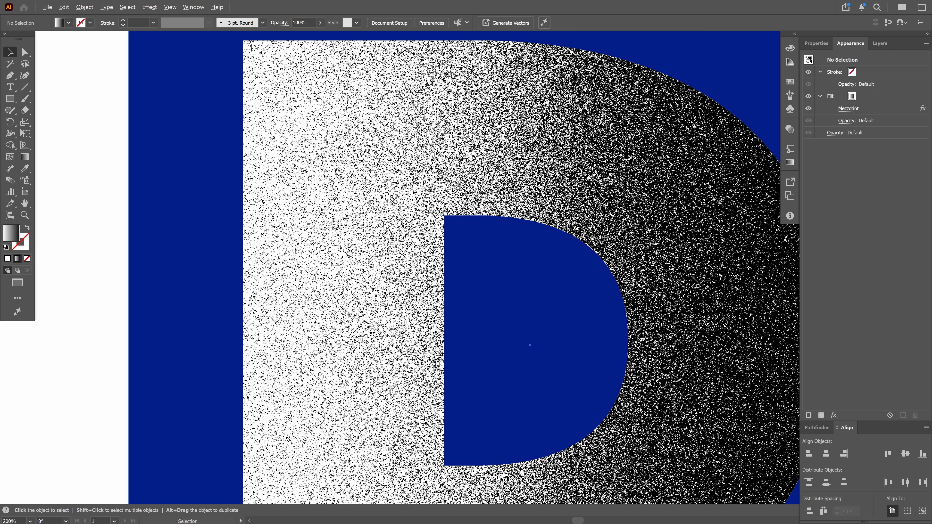
scroll(696, 283, down, 2)
drag(704, 316, 455, 270)
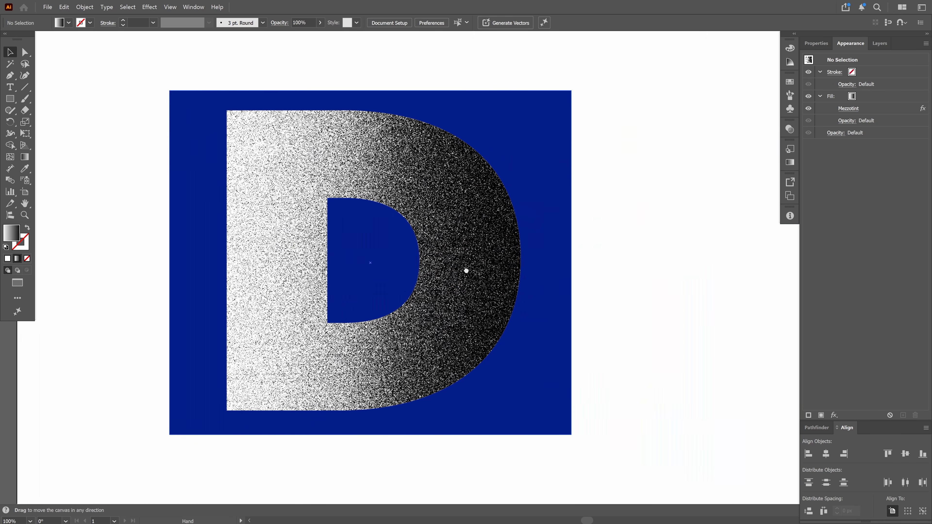
scroll(492, 228, up, 2)
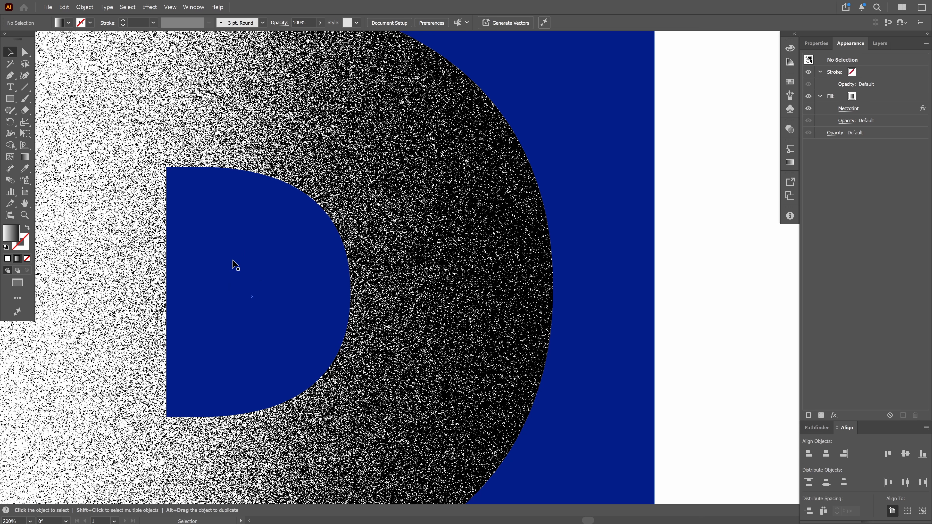
Step: Move the blue rectangle out from behind the letter D to the empty area outside the artboard's lower-left corner
drag(233, 262, 222, 280)
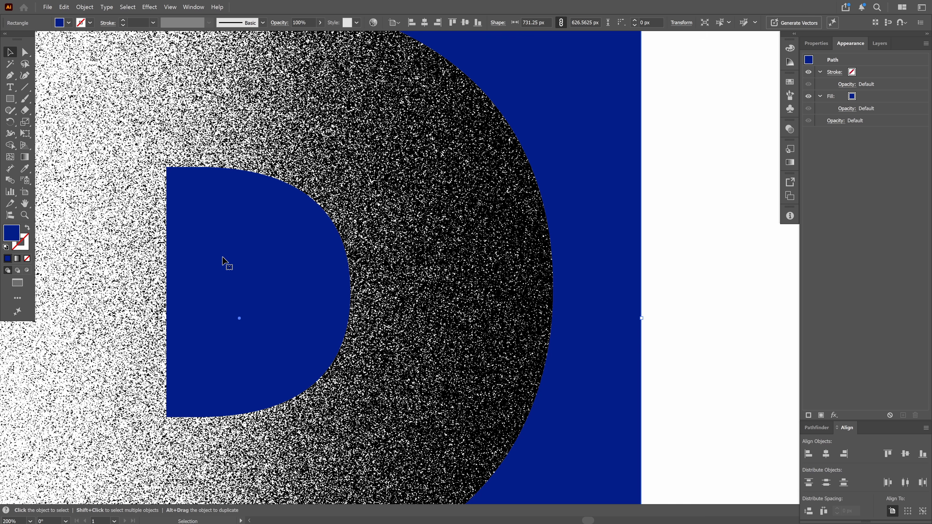
key(ctrl+1)
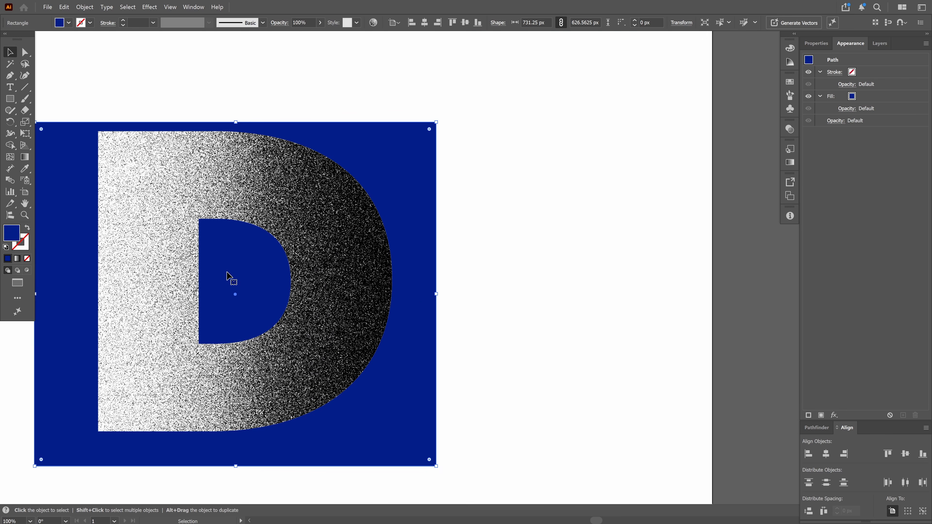
drag(233, 271, 354, 238)
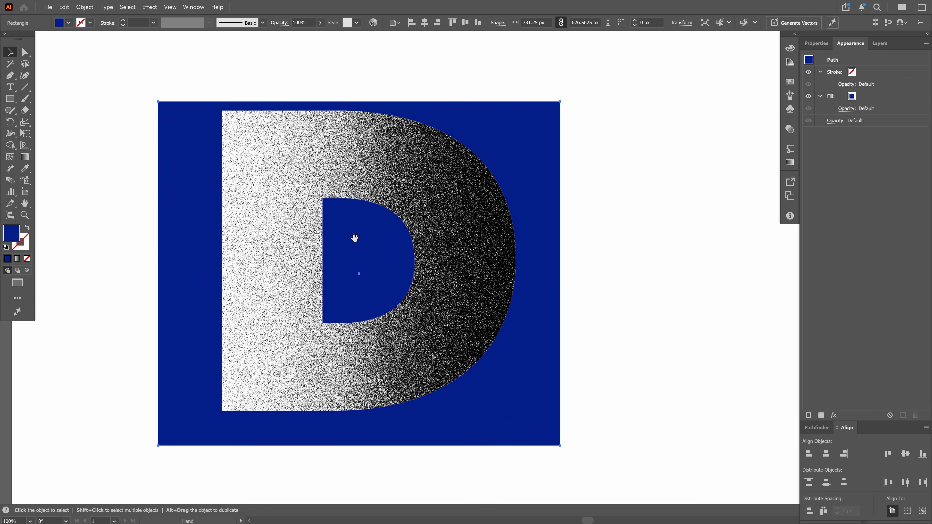
click(879, 43)
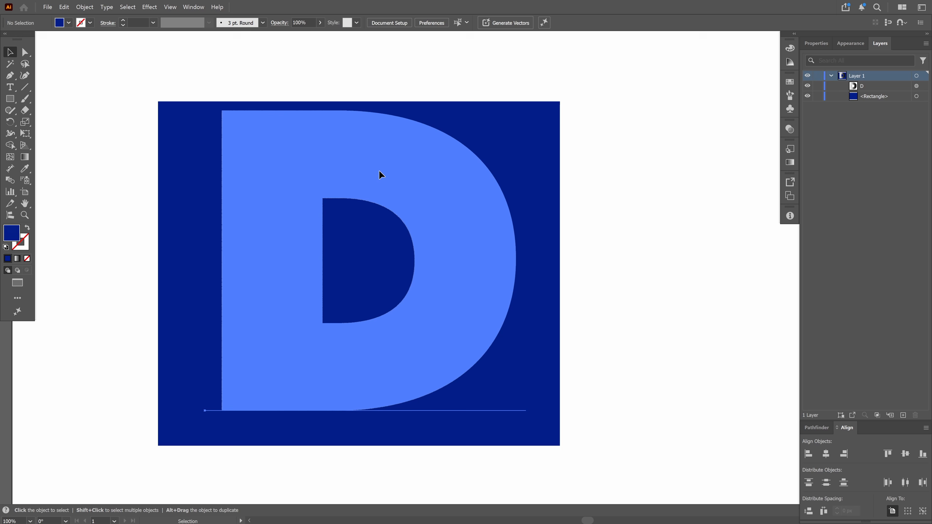
click(379, 173)
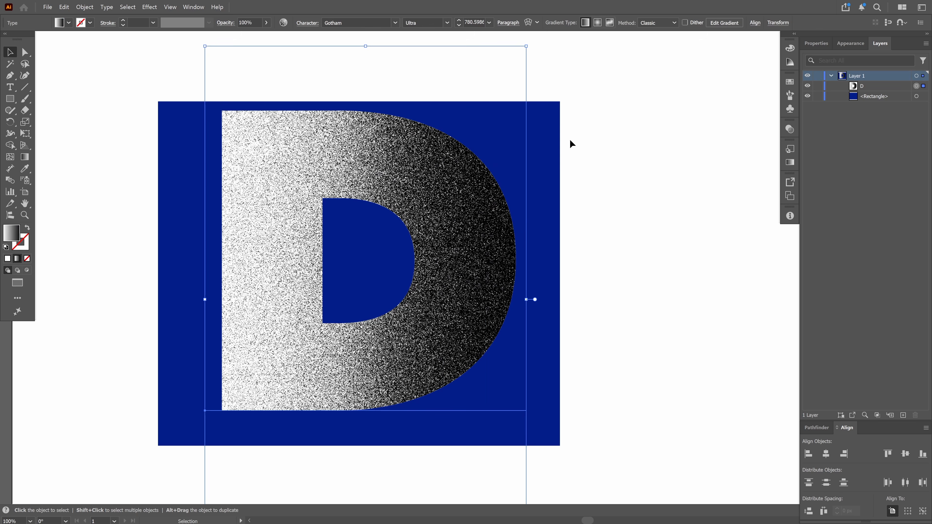
drag(560, 145, 693, 208)
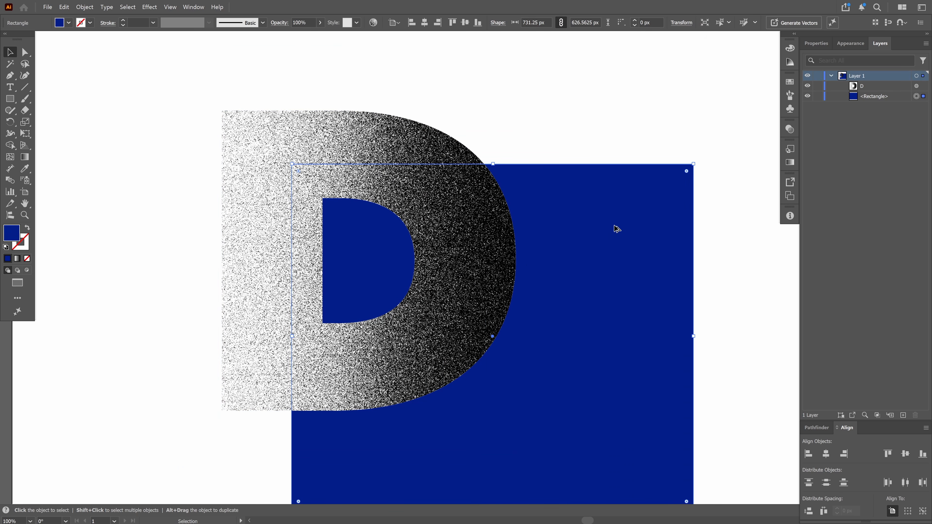
scroll(616, 228, down, 2)
drag(607, 234, 157, 374)
scroll(545, 258, up, 1)
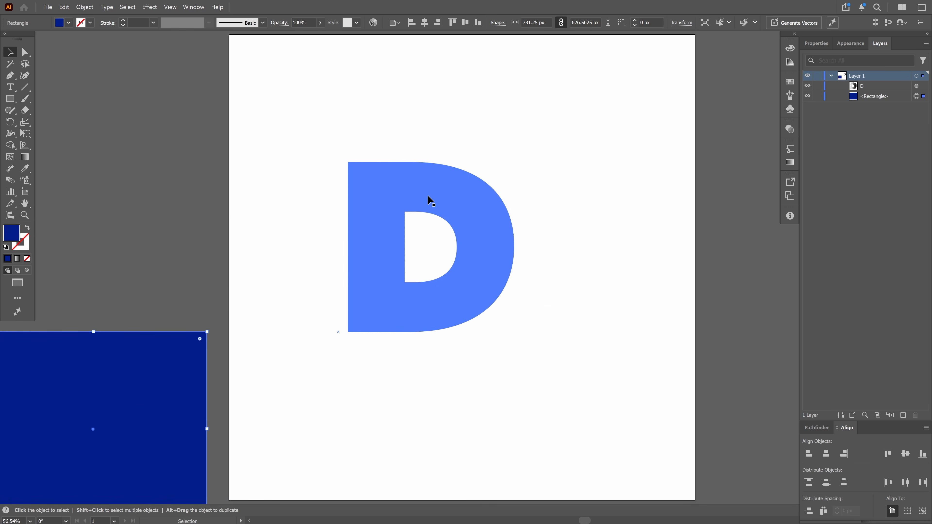
Step: Move the letter D closer to the centre of the artboard
click(430, 200)
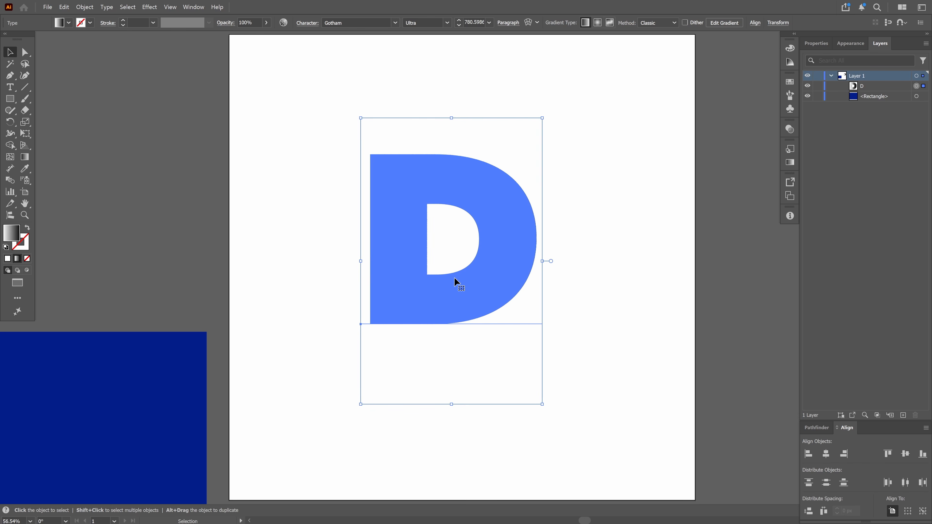
scroll(308, 200, up, 4)
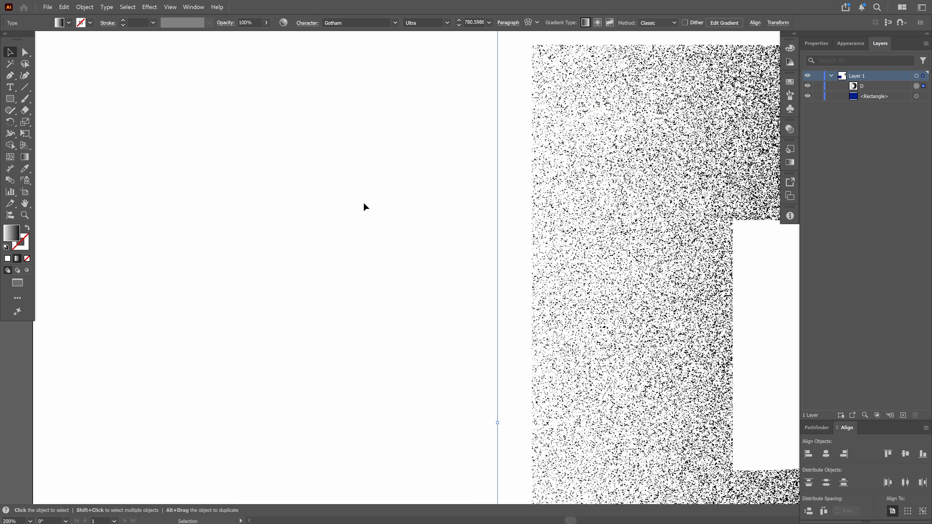
Step: Try locking the letter D in place
key(ctrl+2)
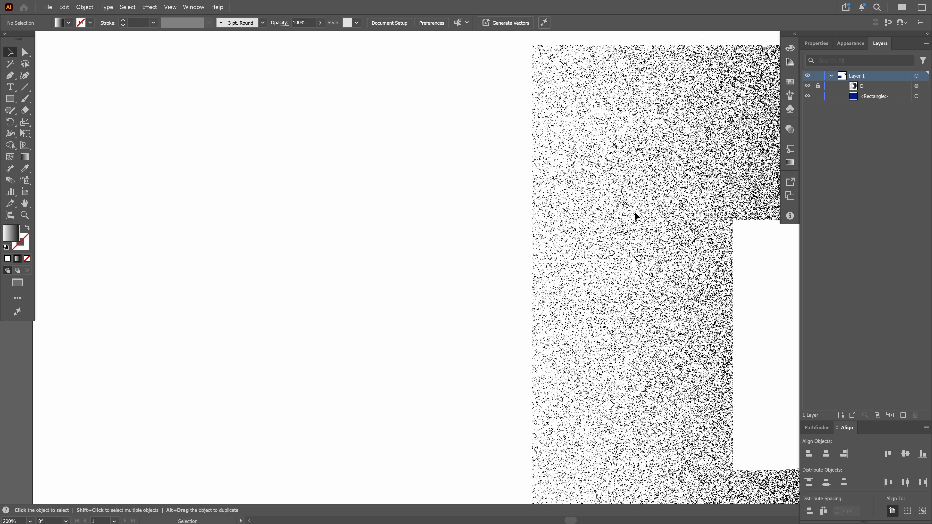
scroll(616, 245, down, 2)
drag(616, 245, 417, 236)
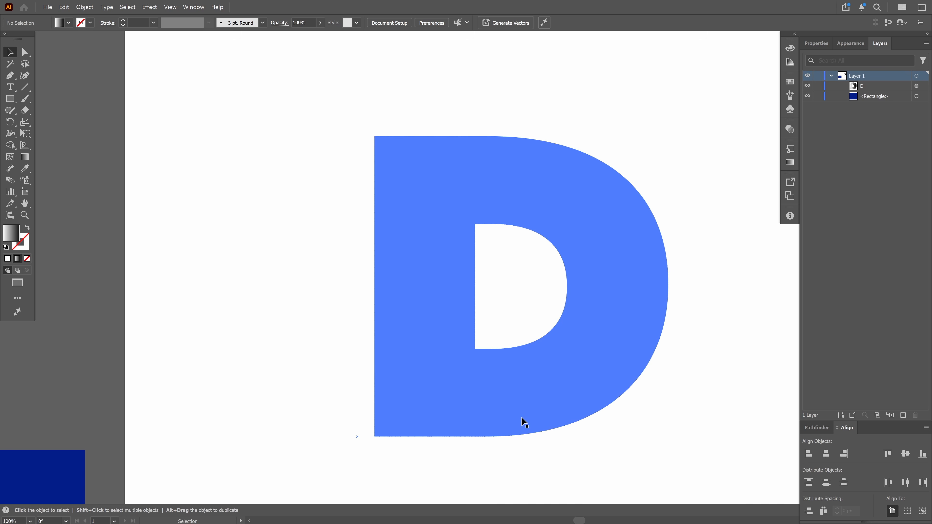
click(589, 192)
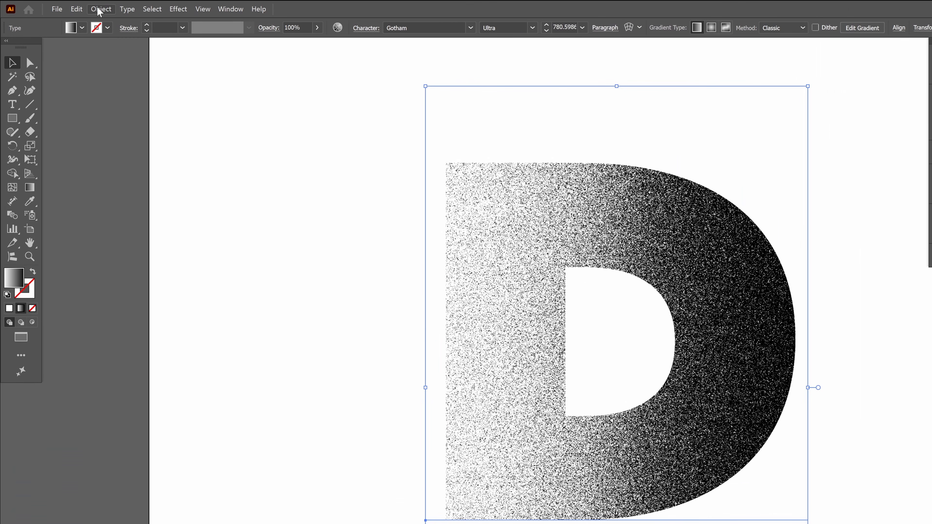
click(99, 10)
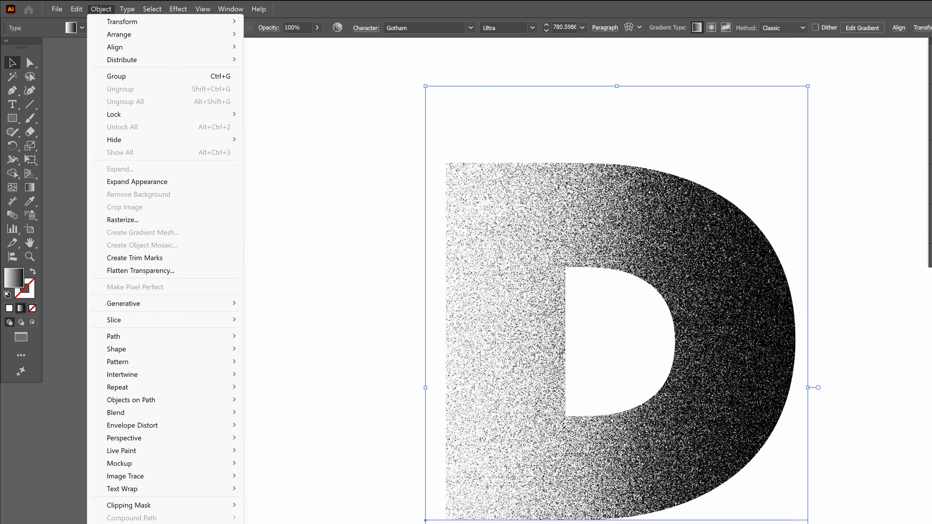
click(493, 236)
scroll(493, 235, up, 3)
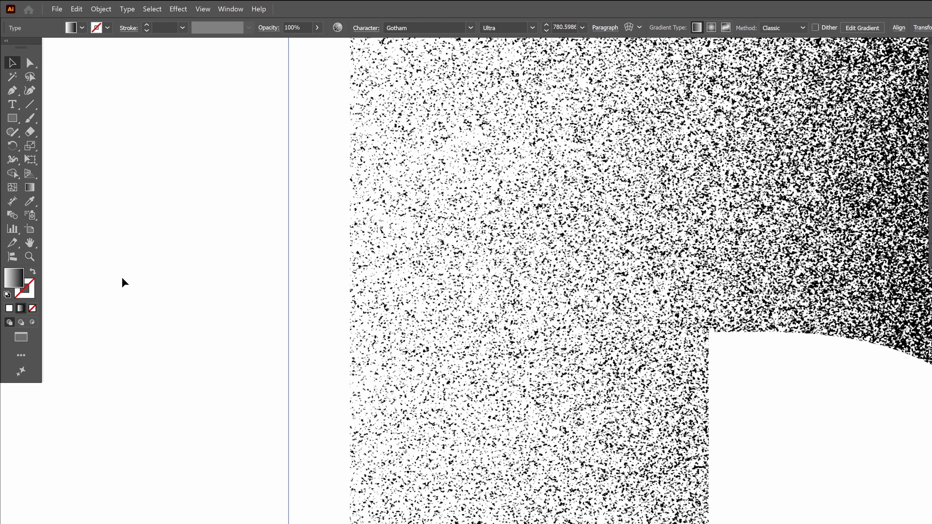
key(ctrl+0)
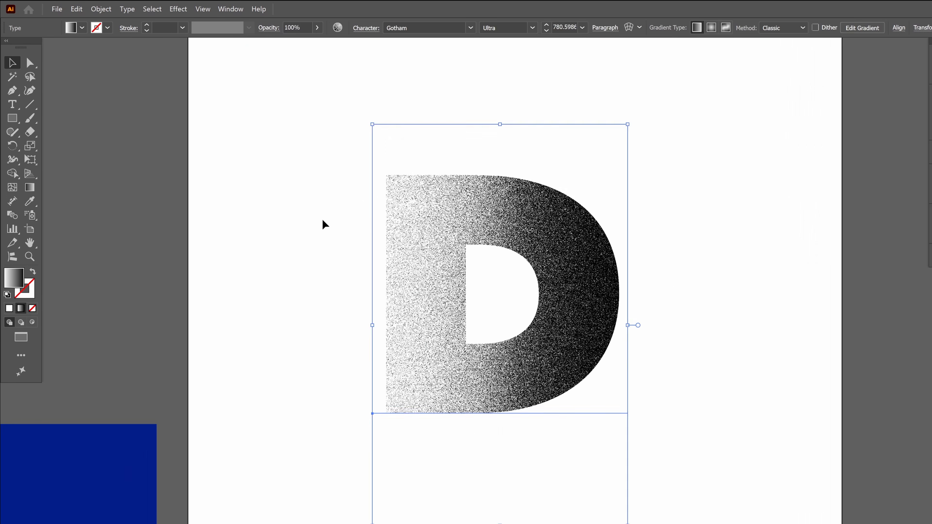
click(702, 257)
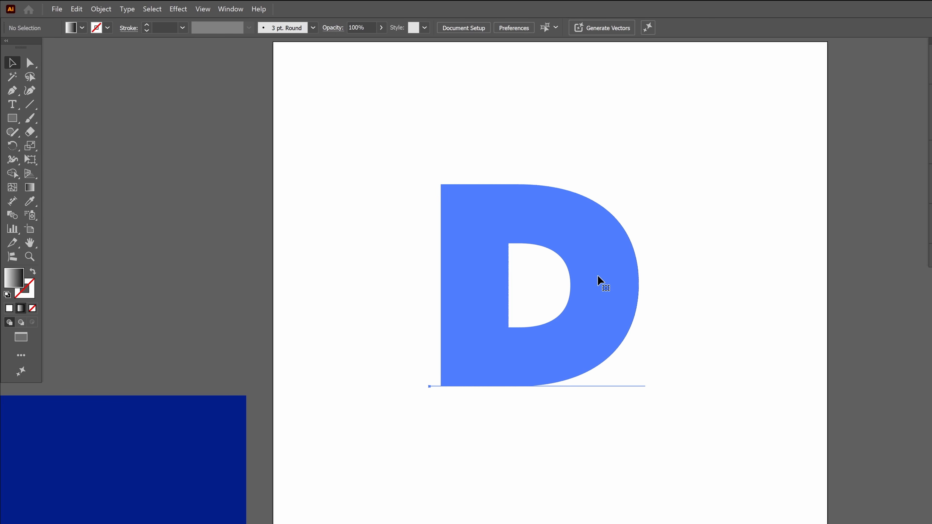
Step: Expand the appearance of the letter D to turn its live Mezzotint effect into an image
click(603, 286)
click(101, 9)
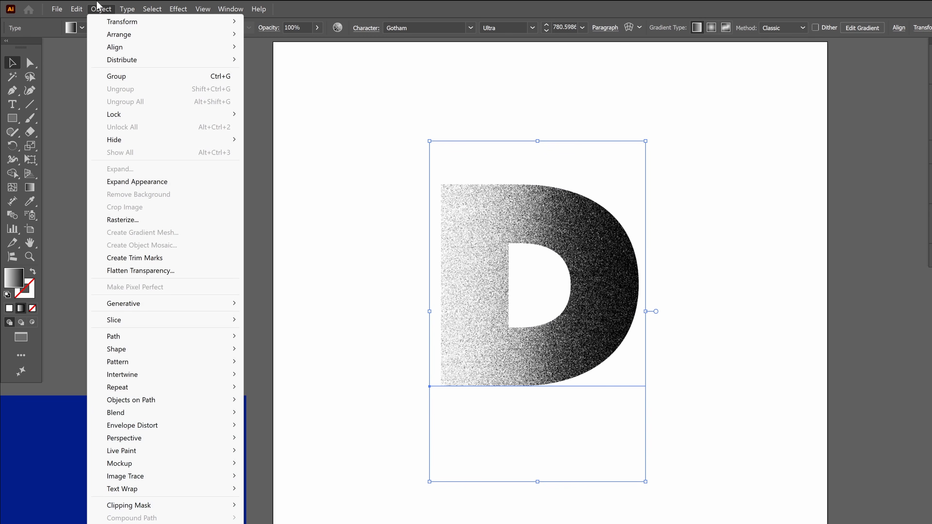
click(157, 181)
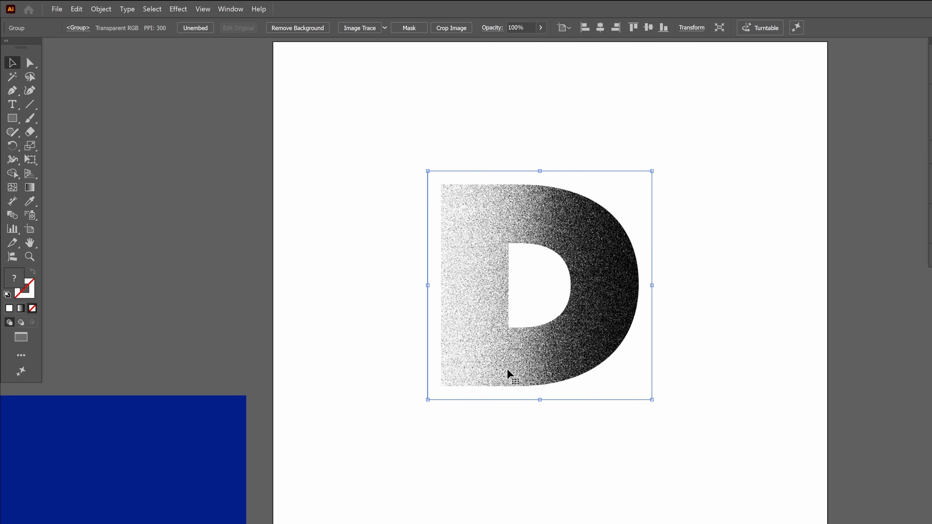
Step: Examine the dot texture of the expanded letter D up close
scroll(507, 369, up, 3)
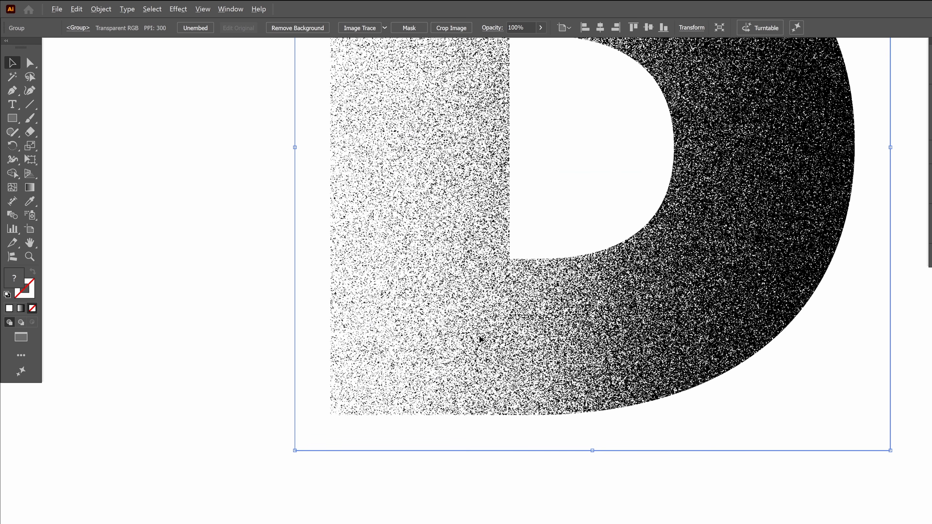
scroll(480, 340, up, 2)
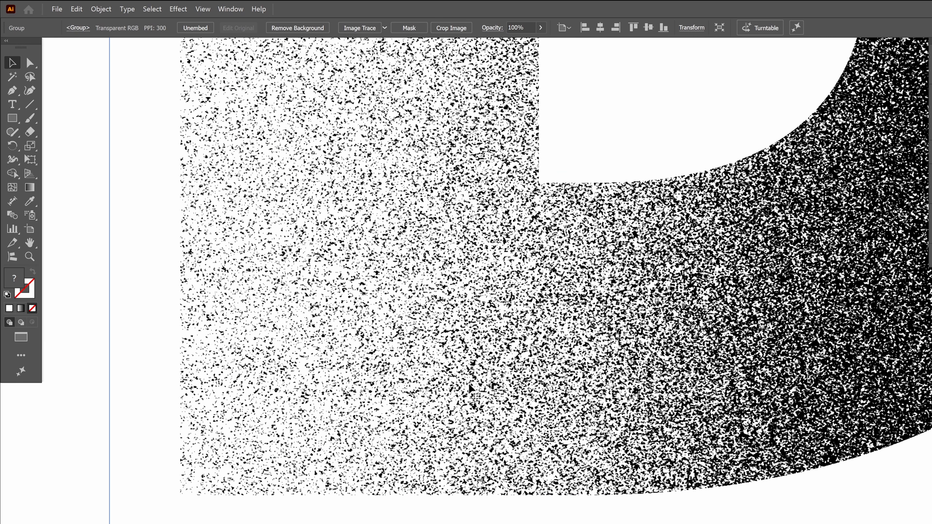
click(92, 449)
click(240, 382)
right_click(303, 308)
click(341, 377)
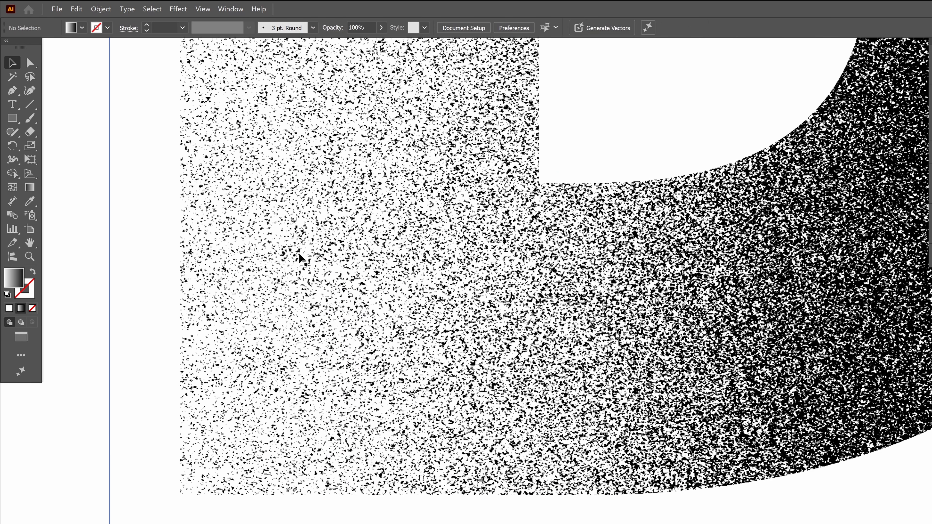
scroll(302, 258, down, 1)
scroll(302, 259, down, 3)
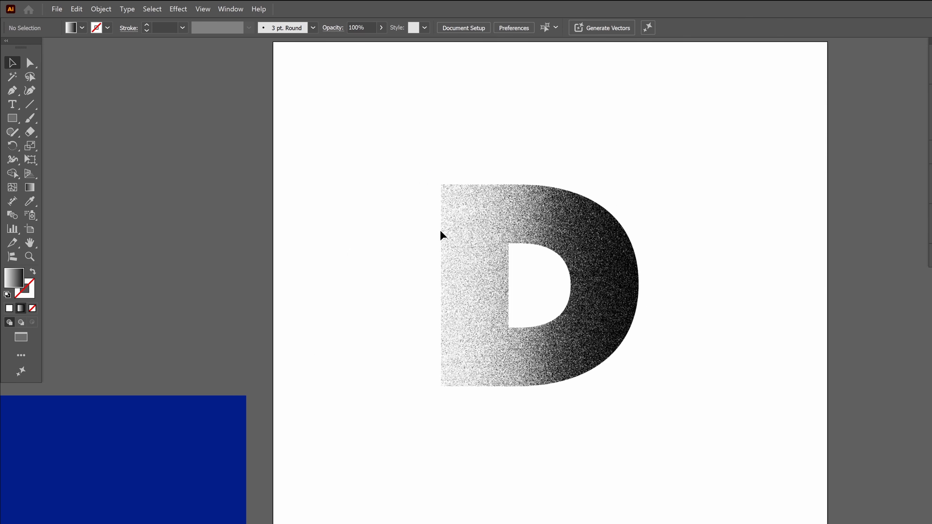
click(528, 212)
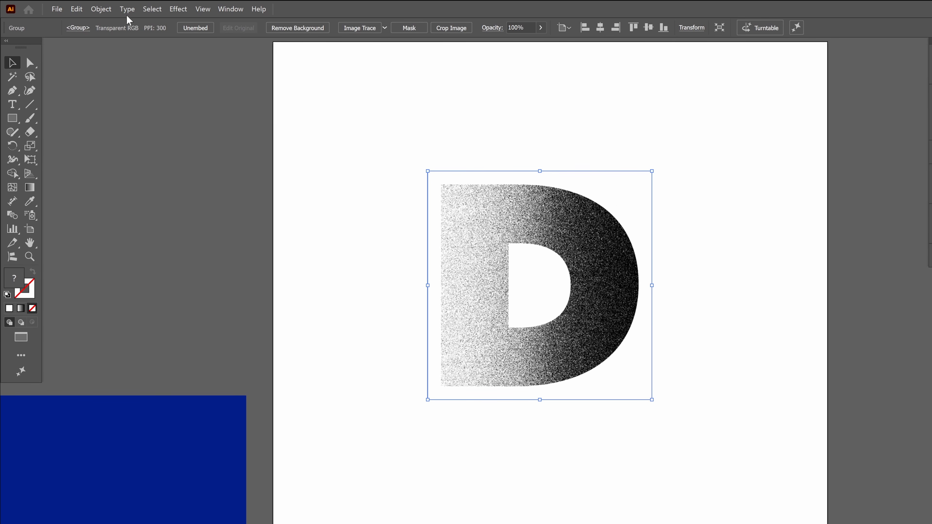
click(177, 9)
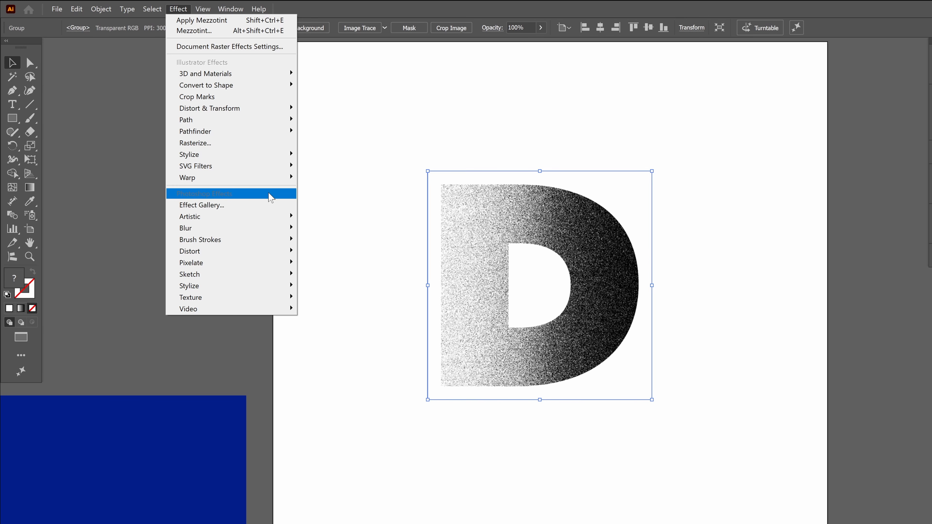
click(436, 128)
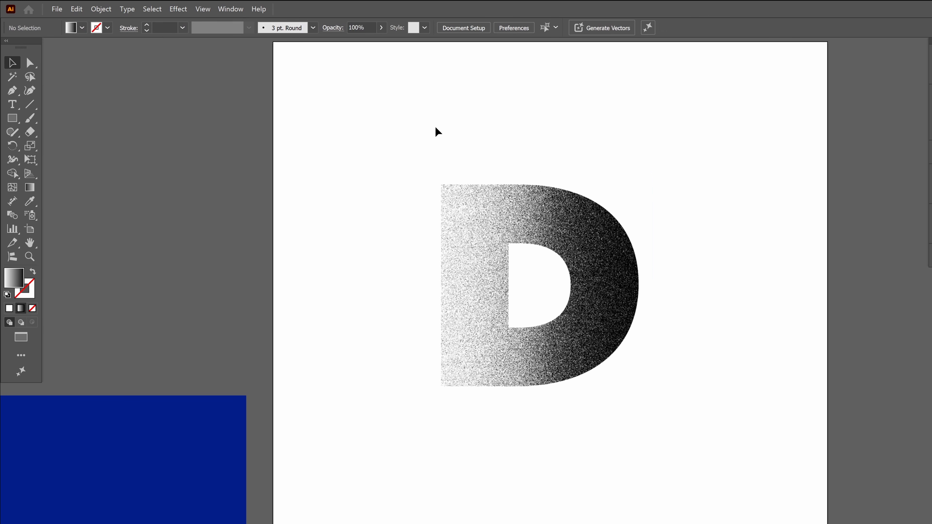
Step: Select the expanded letter D and examine the pixelated edges of its individual dots at high magnification
click(502, 211)
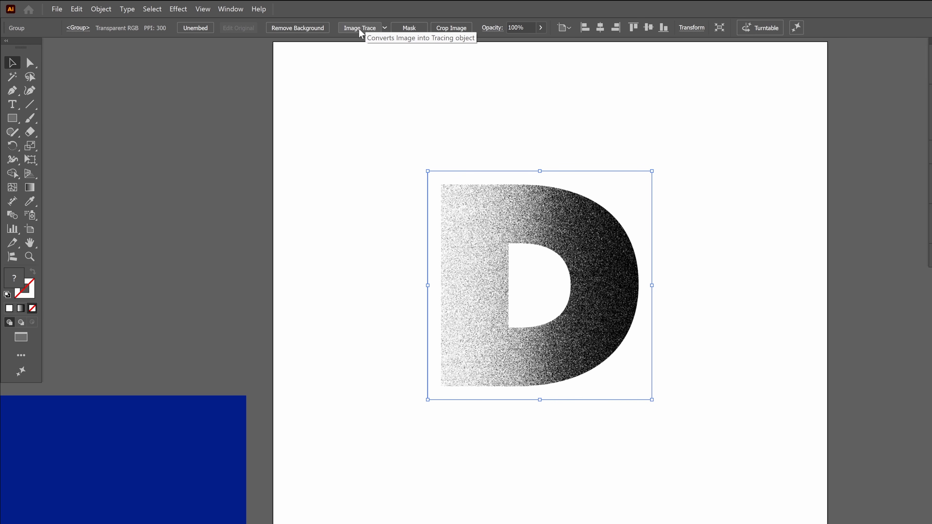
scroll(501, 232, up, 3)
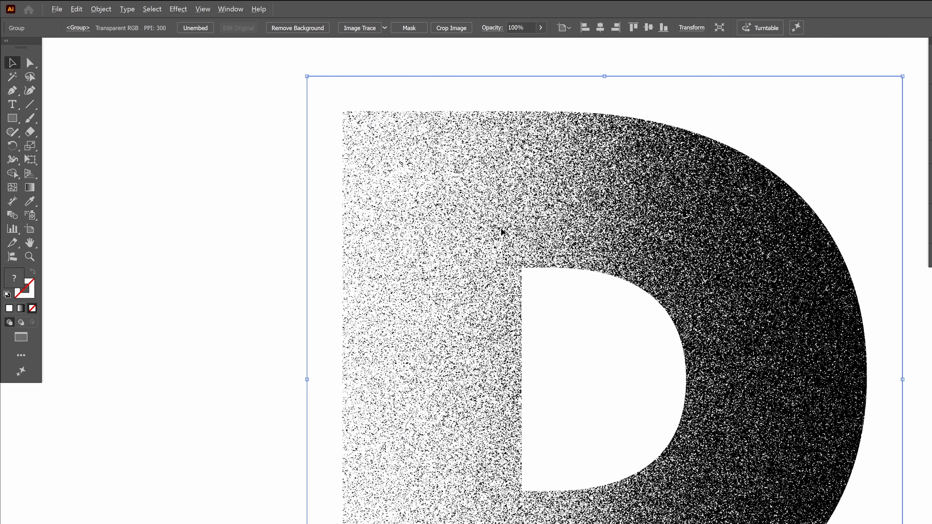
scroll(501, 232, up, 3)
scroll(487, 219, up, 2)
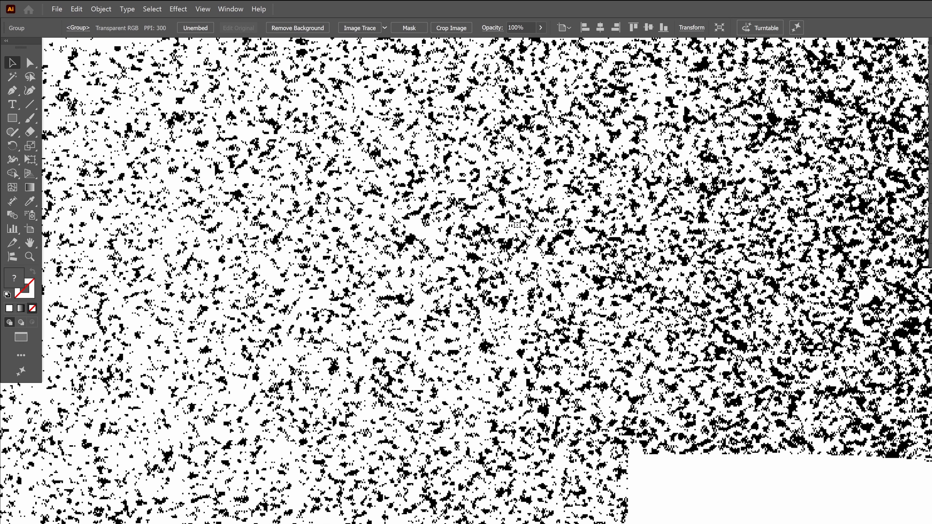
scroll(596, 275, down, 10)
scroll(563, 209, down, 3)
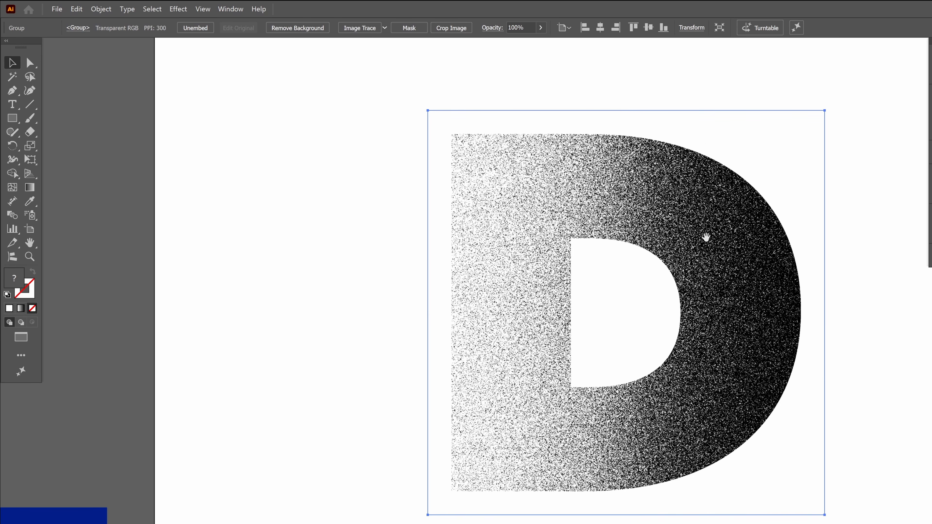
scroll(571, 209, down, 2)
drag(781, 115, 692, 139)
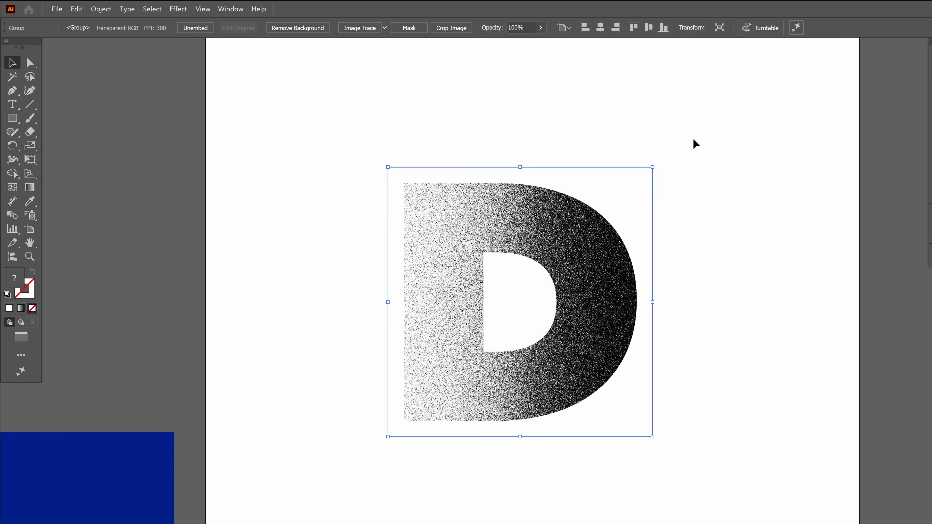
key(ctrl)
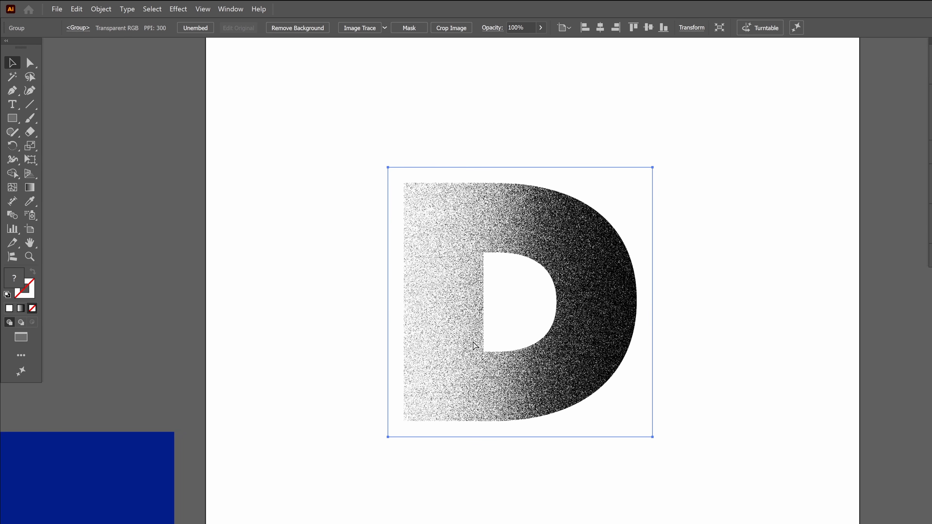
key(ctrl+minus)
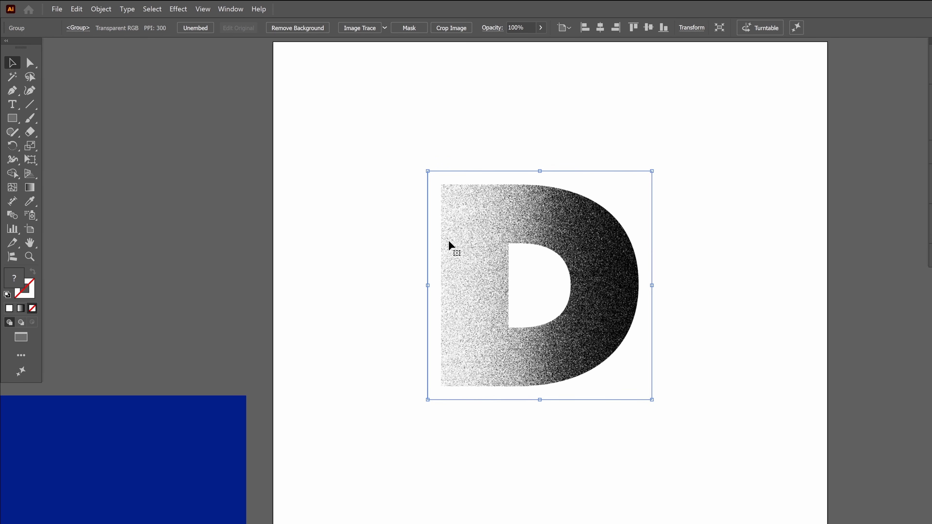
click(356, 30)
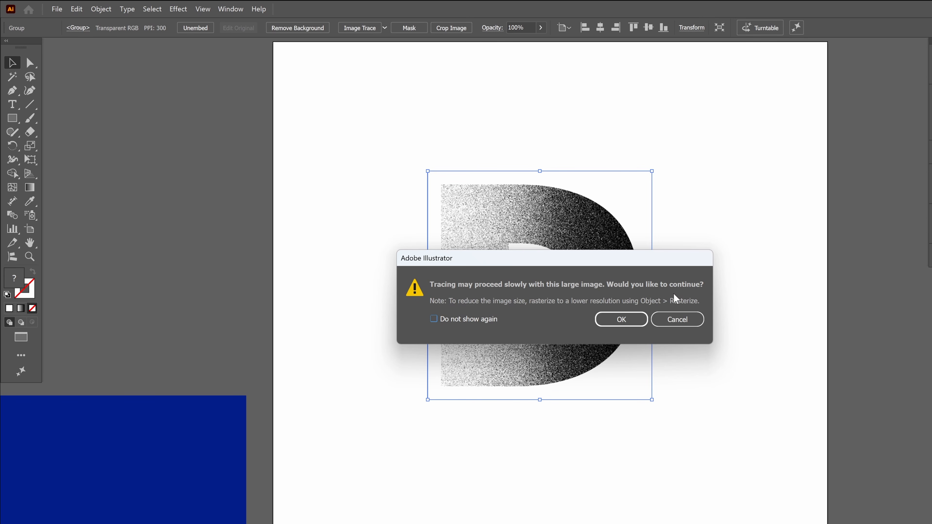
click(676, 320)
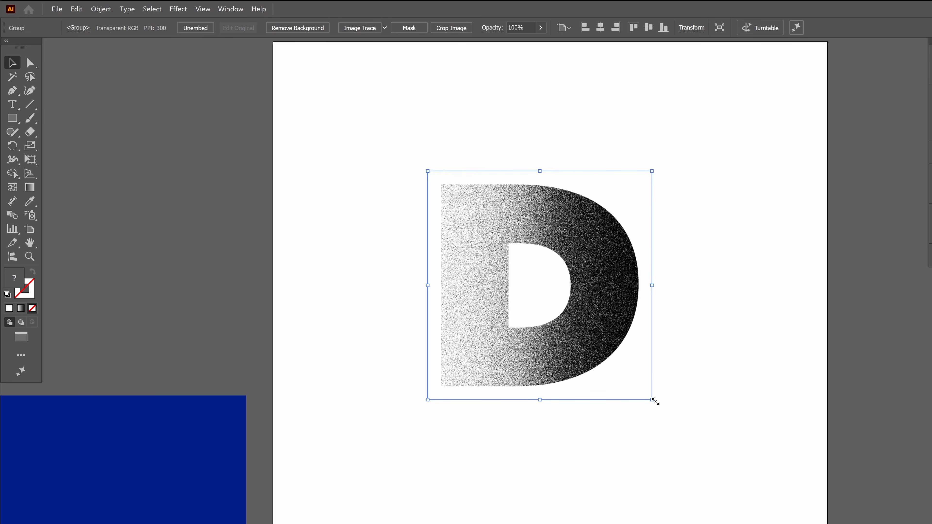
Step: Scale the letter D image down to about 191 by 195 px and convert it with the default Image Trace
drag(653, 401, 501, 244)
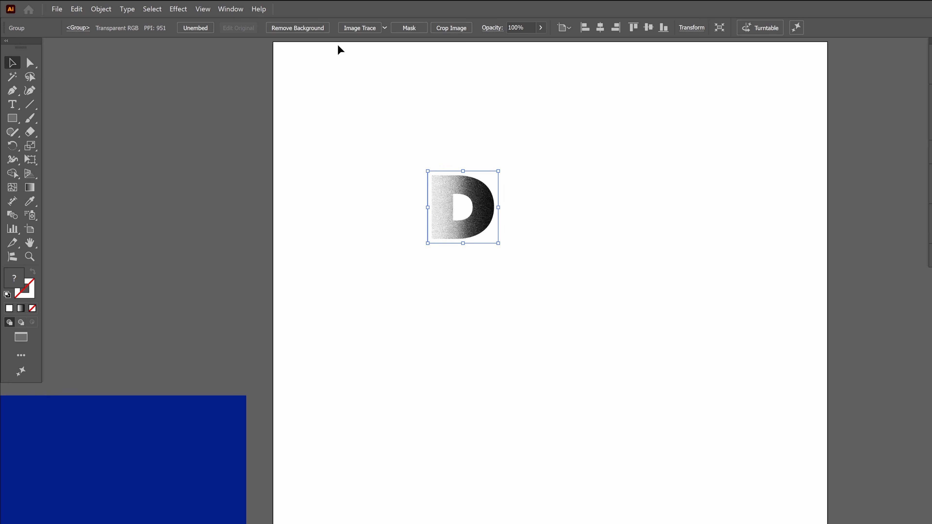
click(359, 30)
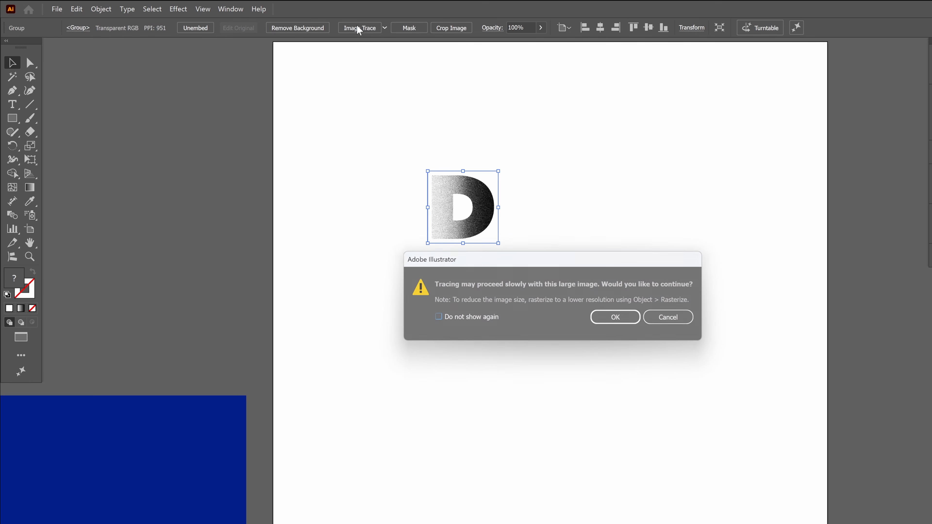
click(615, 320)
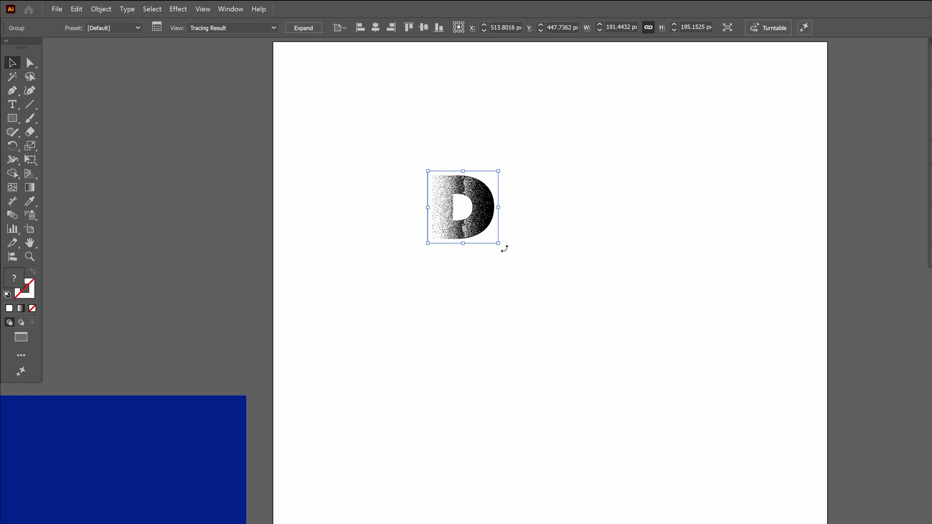
Step: Enlarge the traced letter D to about 627 by 639 px and expand the tracing into vector paths
drag(497, 244, 702, 413)
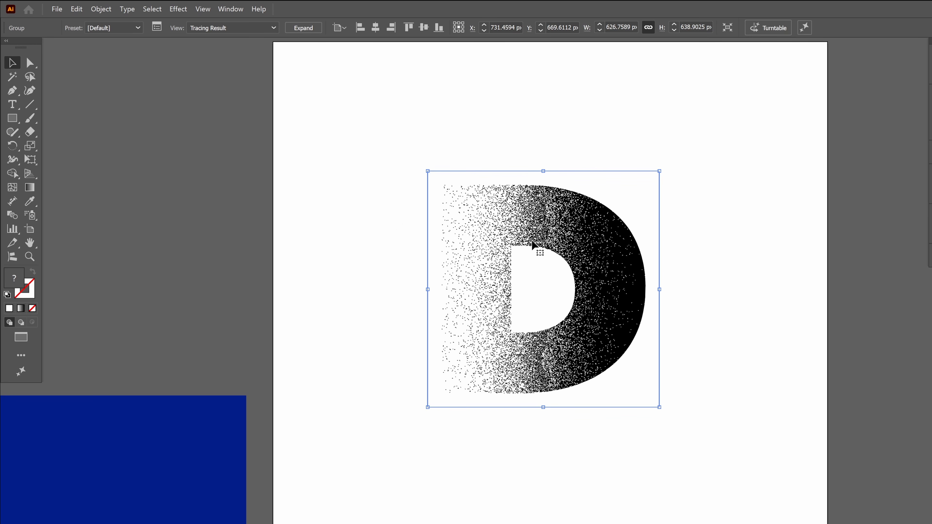
click(310, 31)
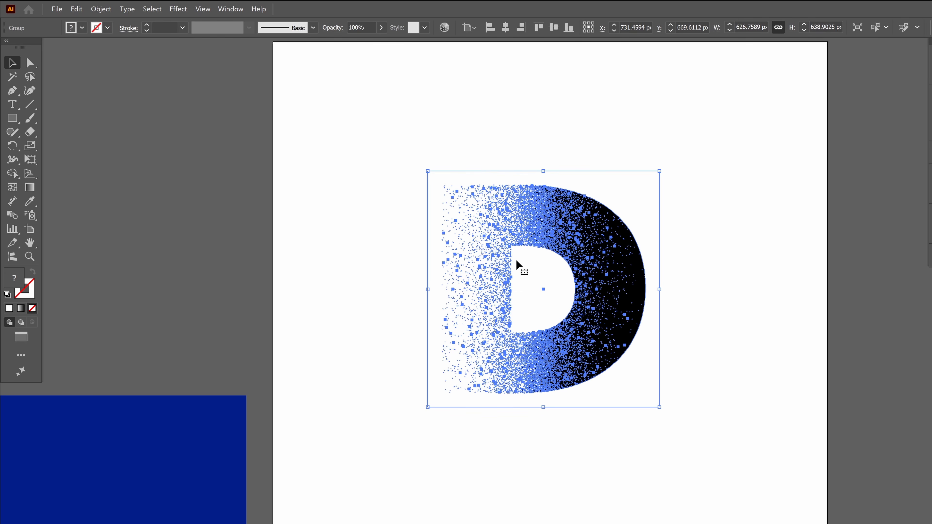
scroll(517, 261, up, 5)
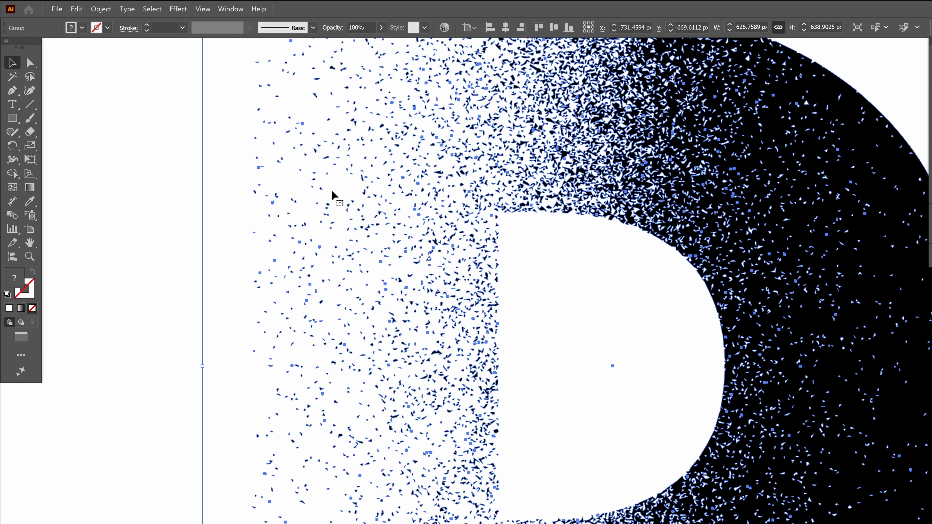
scroll(438, 250, down, 3)
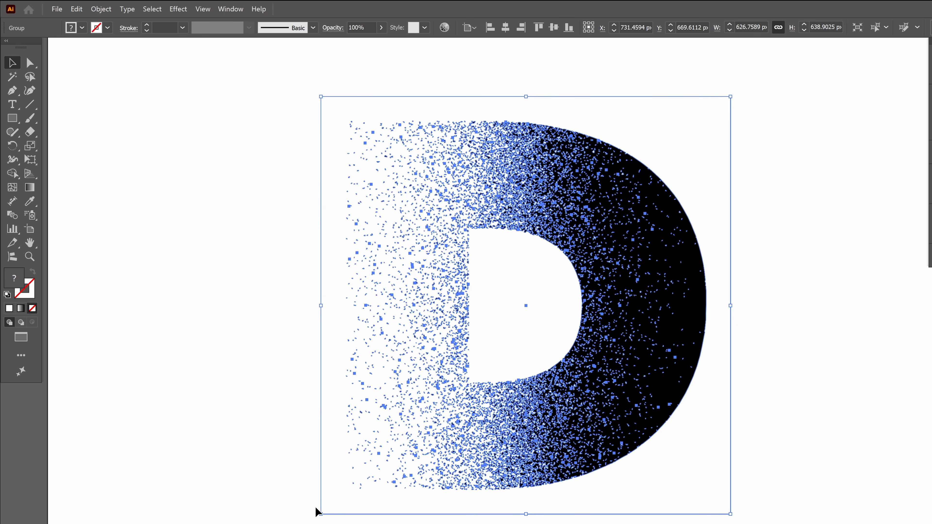
Step: Place the blue rectangle behind the traced letter D and enlarge it to about 818 by 701 px so it frames the letter
scroll(721, 108, down, 2)
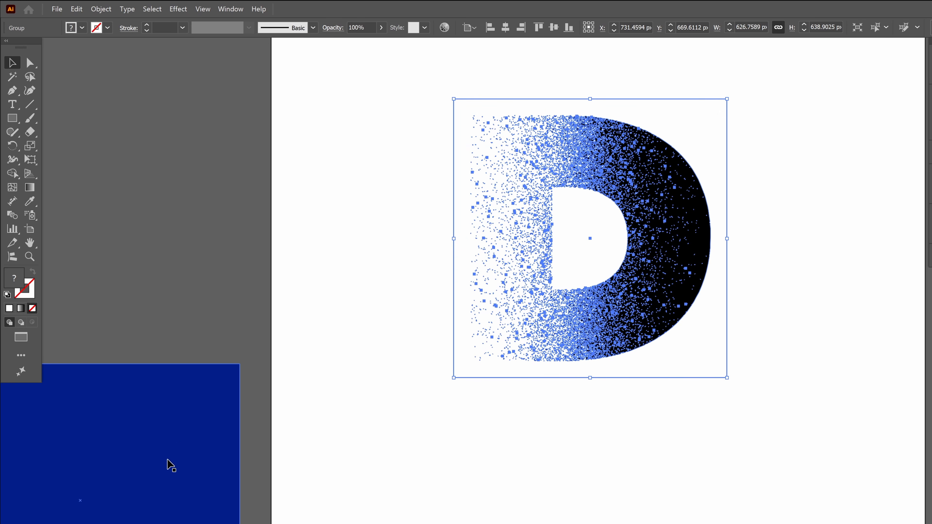
drag(132, 521, 630, 263)
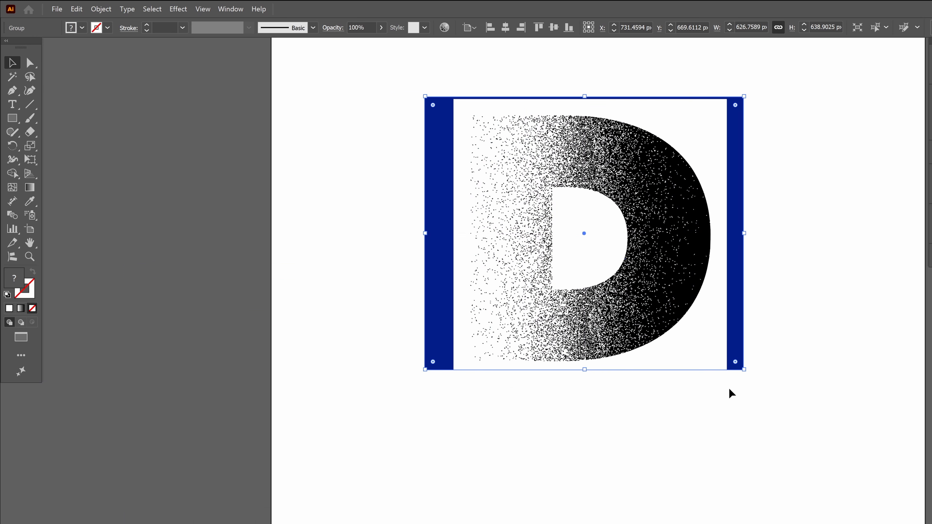
drag(744, 370, 773, 408)
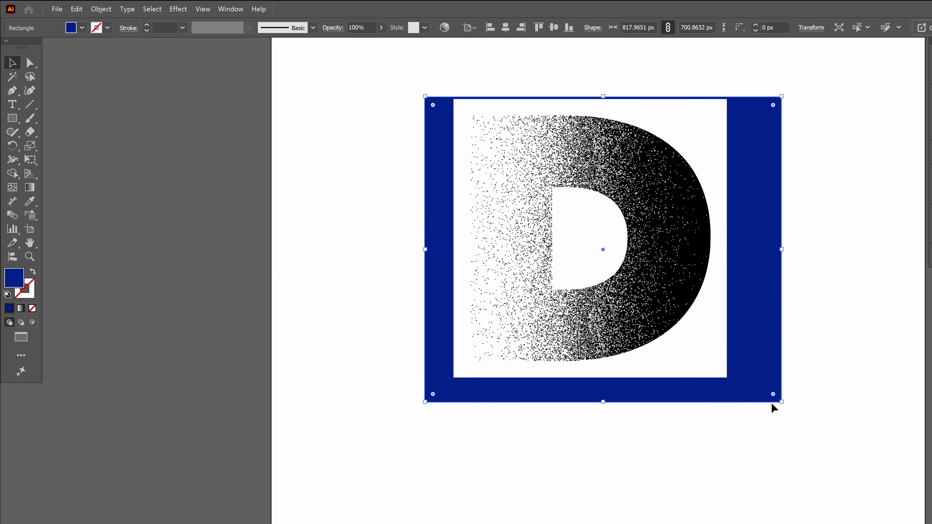
drag(756, 339, 748, 332)
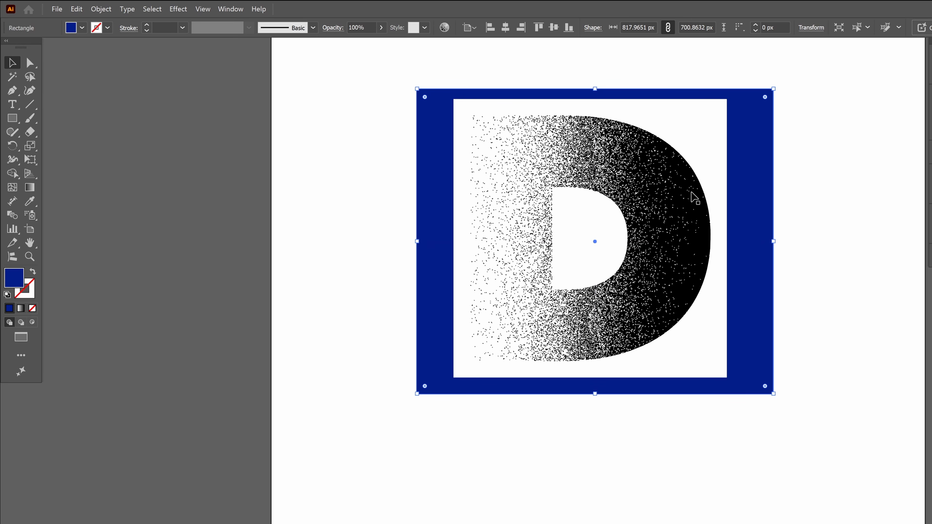
Step: Select all white shapes of the traced letter D with the Magic Wand and delete them
click(666, 193)
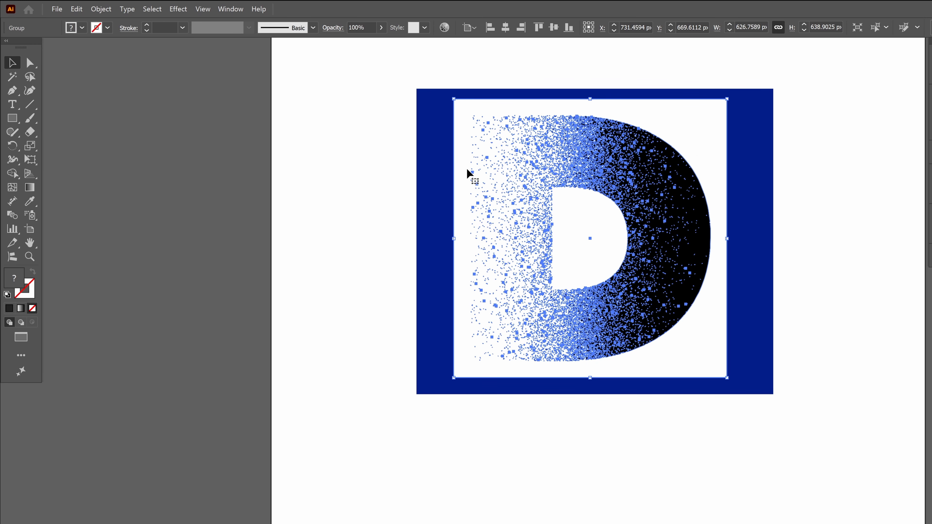
scroll(477, 174, up, 5)
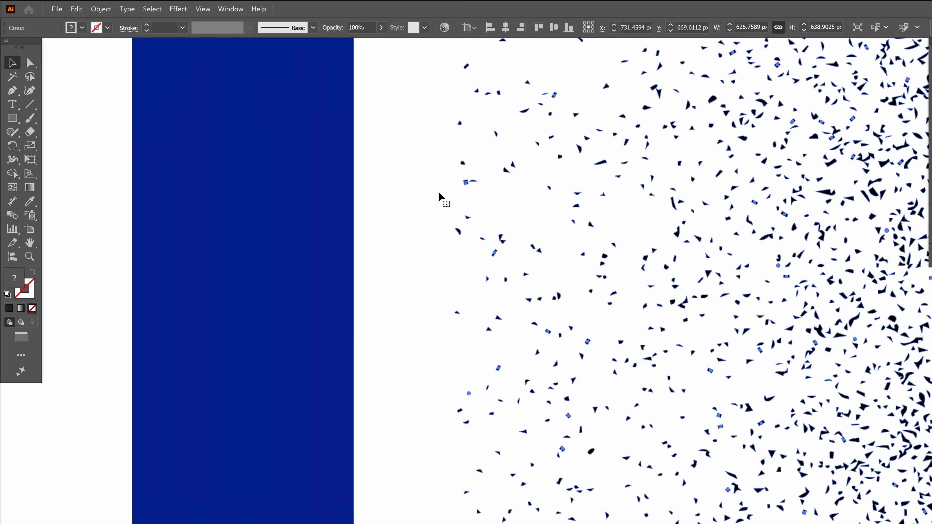
scroll(605, 254, down, 2)
scroll(606, 255, down, 2)
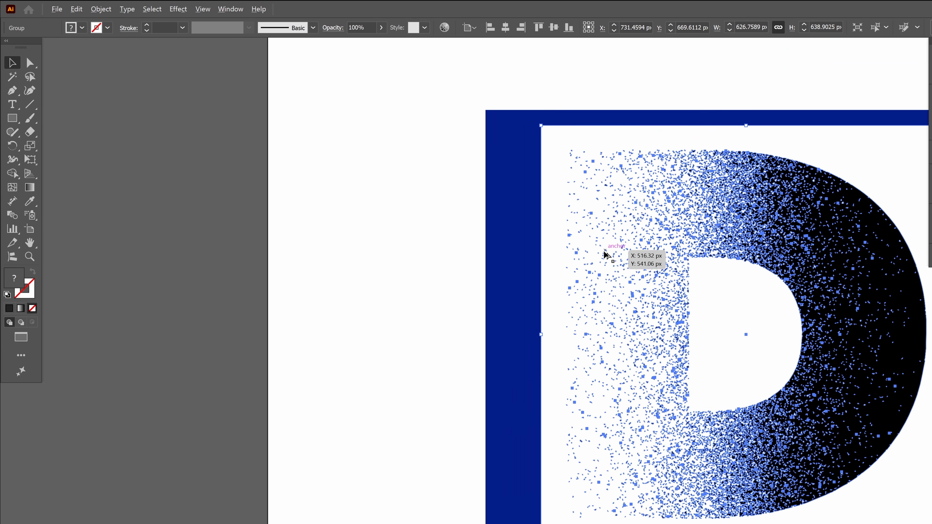
drag(711, 289, 486, 241)
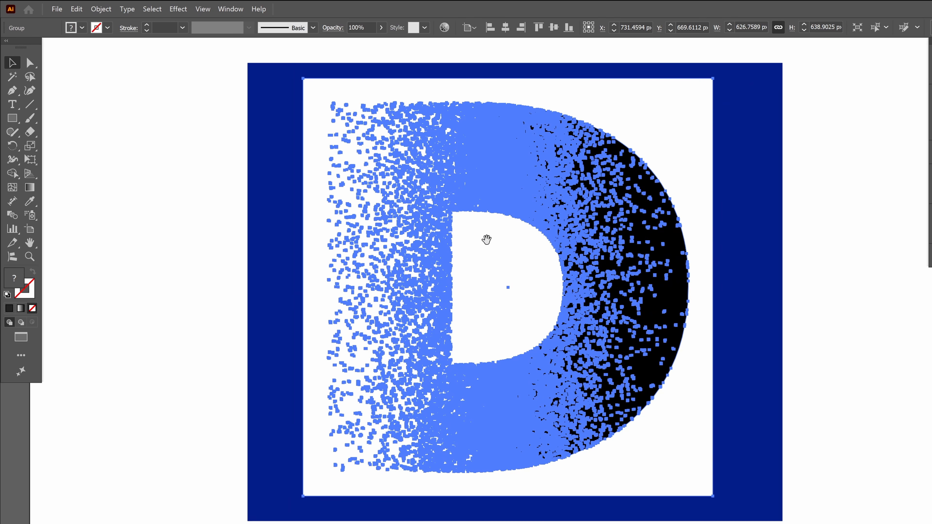
scroll(487, 241, down, 2)
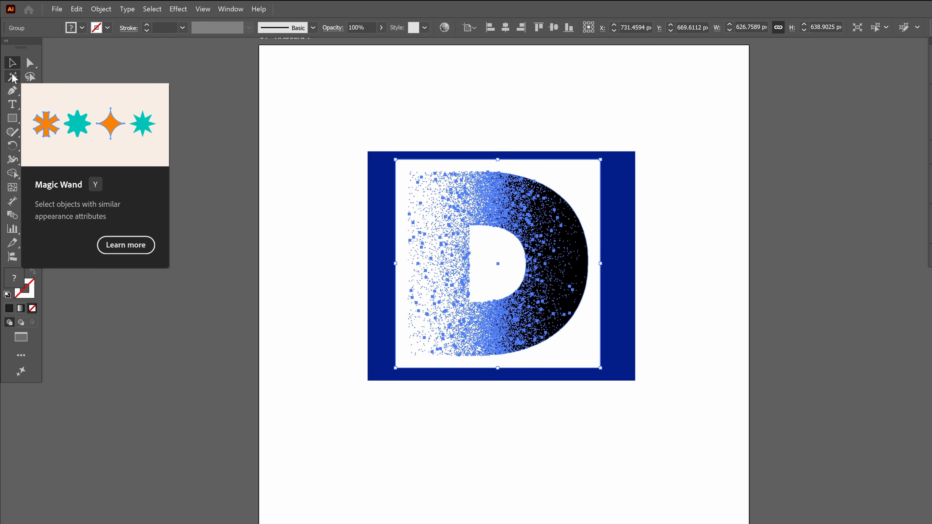
click(12, 77)
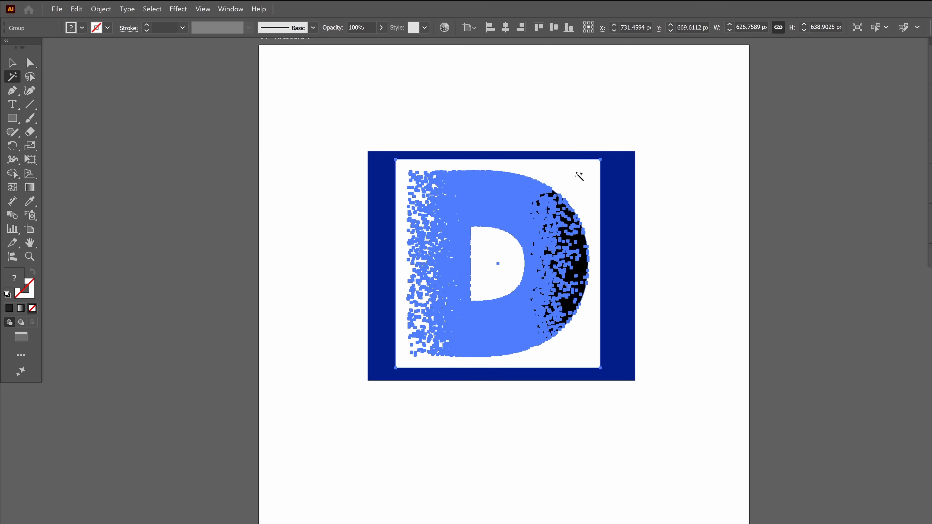
click(584, 174)
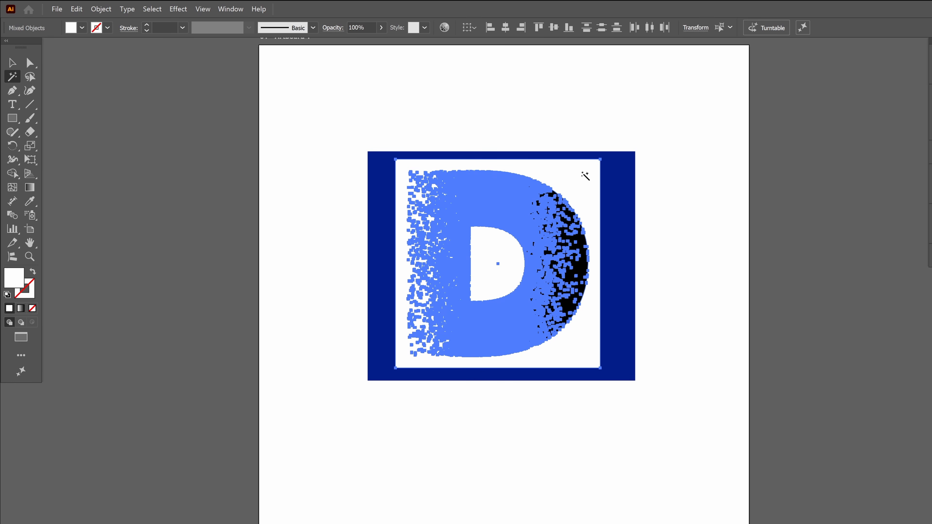
key(Delete)
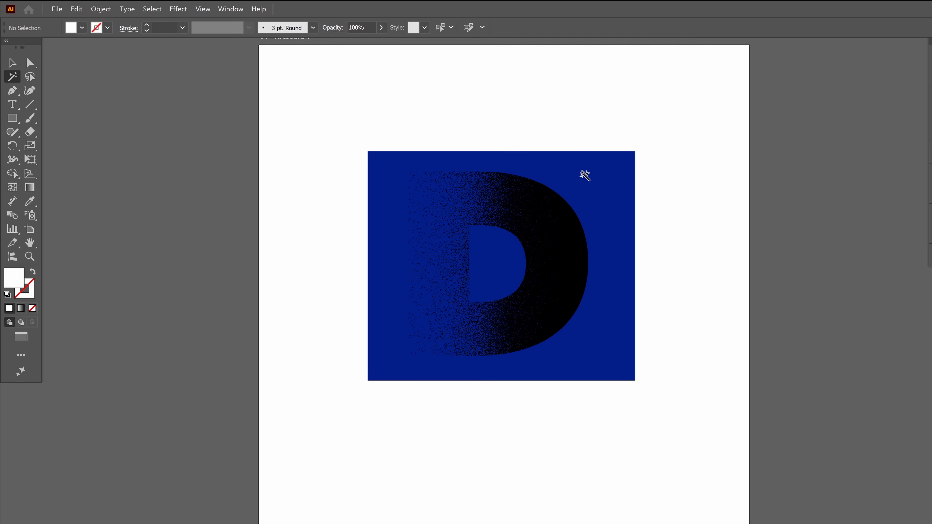
Step: Select the remaining black letter D, try a red fill on it, and fill it with RGB Yellow
click(12, 63)
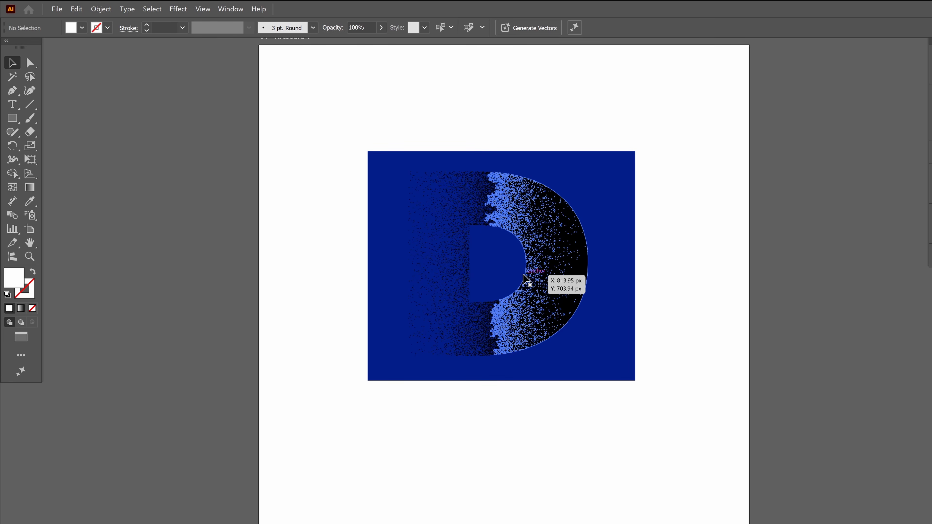
click(550, 253)
mouse_move(550, 252)
mouse_down()
mouse_move(563, 280)
mouse_move(888, 329)
mouse_move(551, 298)
mouse_move(424, 323)
mouse_move(286, 304)
mouse_move(272, 291)
mouse_move(409, 274)
mouse_move(779, 272)
mouse_move(767, 270)
mouse_move(233, 273)
mouse_move(544, 265)
mouse_up()
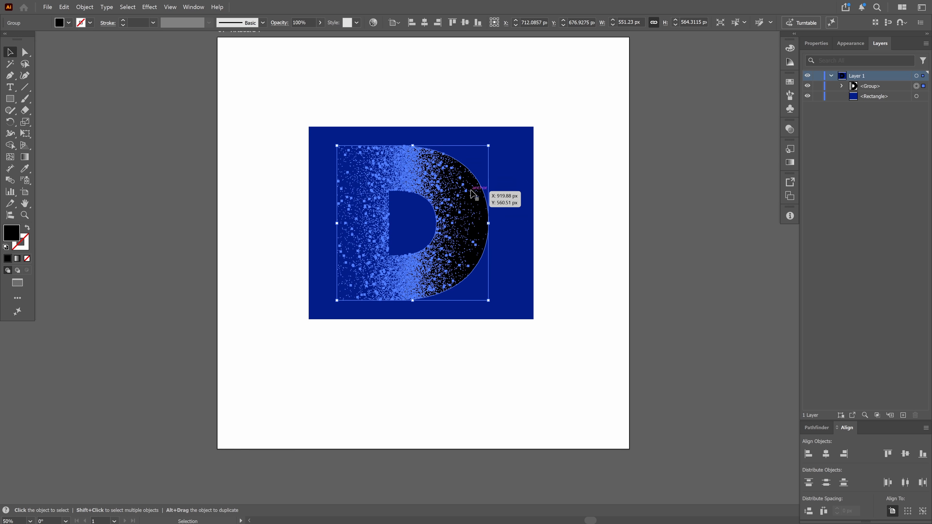
click(789, 81)
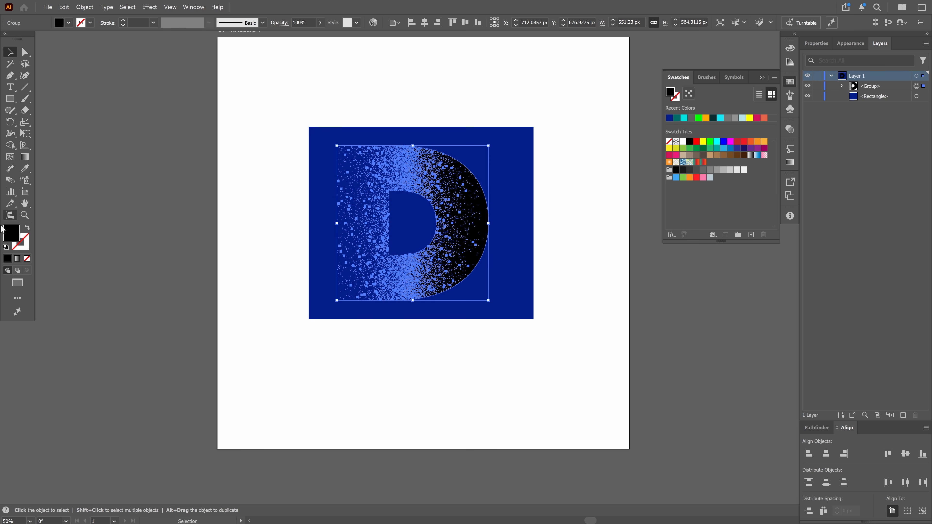
click(696, 142)
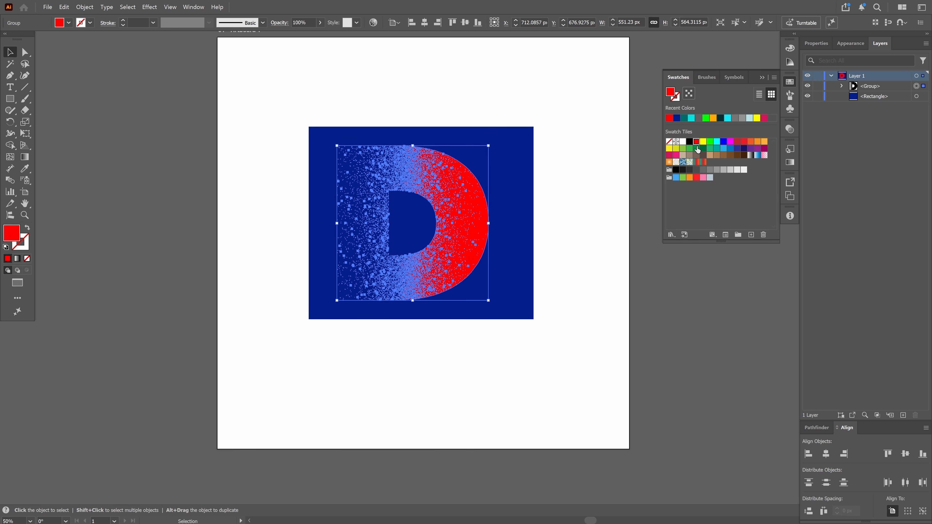
click(703, 143)
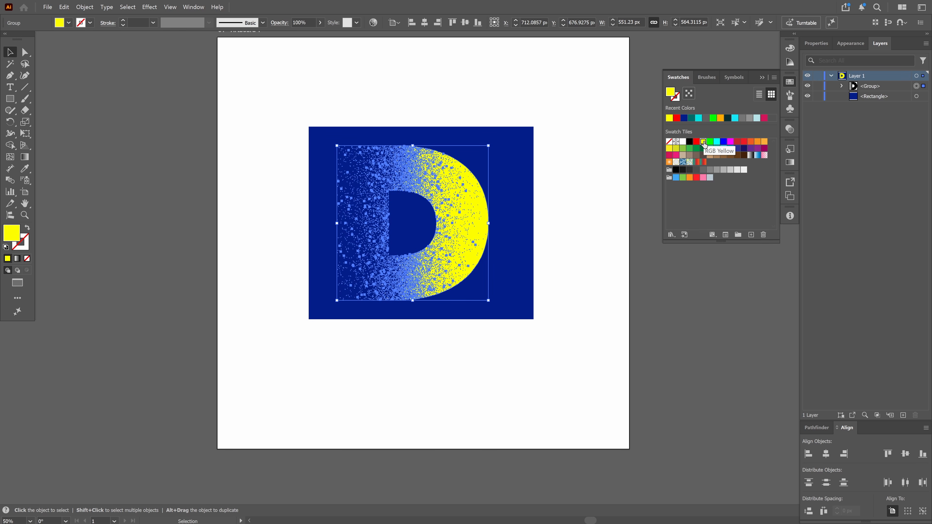
click(762, 77)
click(577, 176)
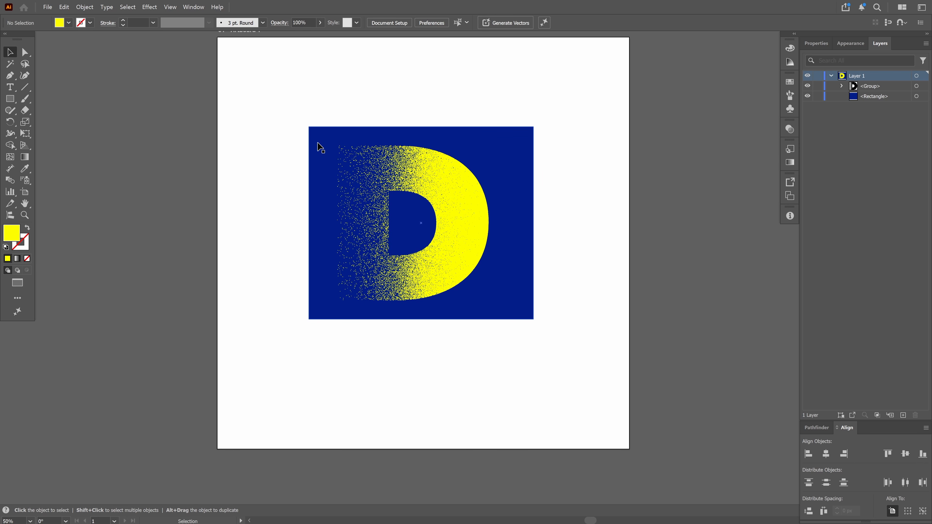
Step: Centre the letter D on the blue rectangle and enlarge both together, making the letter about 990 by 1014 px
mouse_move(318, 147)
mouse_down()
mouse_move(268, 152)
mouse_move(328, 125)
mouse_move(282, 176)
mouse_move(260, 149)
mouse_move(333, 142)
mouse_up()
drag(449, 223, 468, 223)
key(ctrl+0)
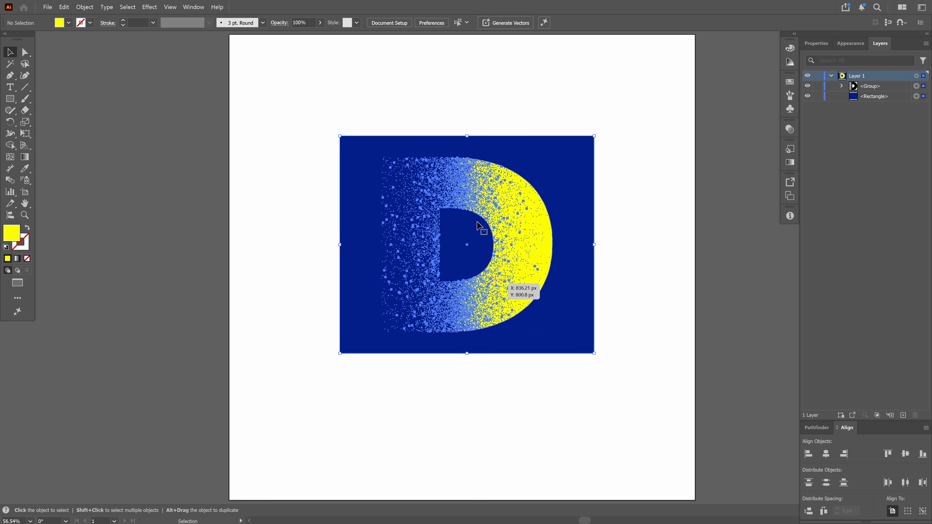
key(ctrl+a)
shift+click(578, 341)
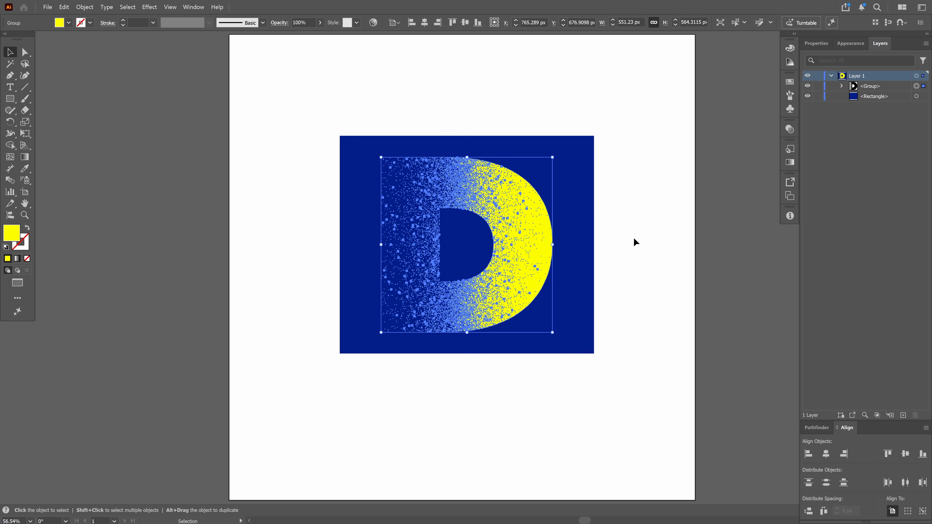
drag(644, 217, 535, 315)
drag(594, 353, 696, 462)
Step: Recolour the grainy letter D with a bright turquoise green fill and reselect it
click(587, 248)
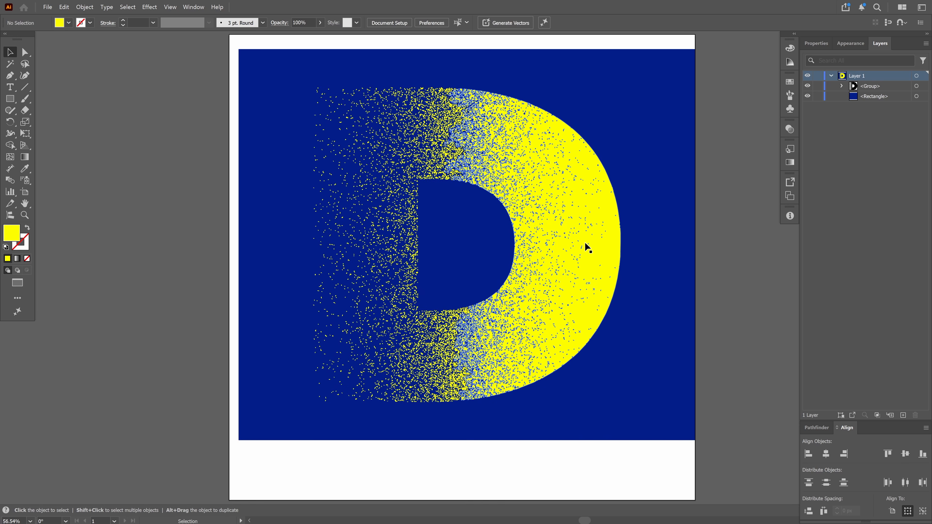
double_click(12, 232)
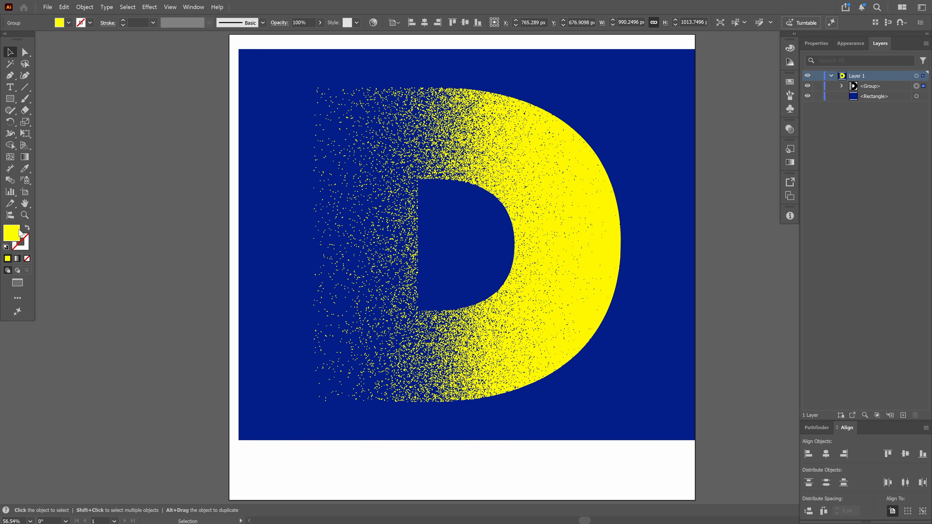
drag(718, 356, 725, 389)
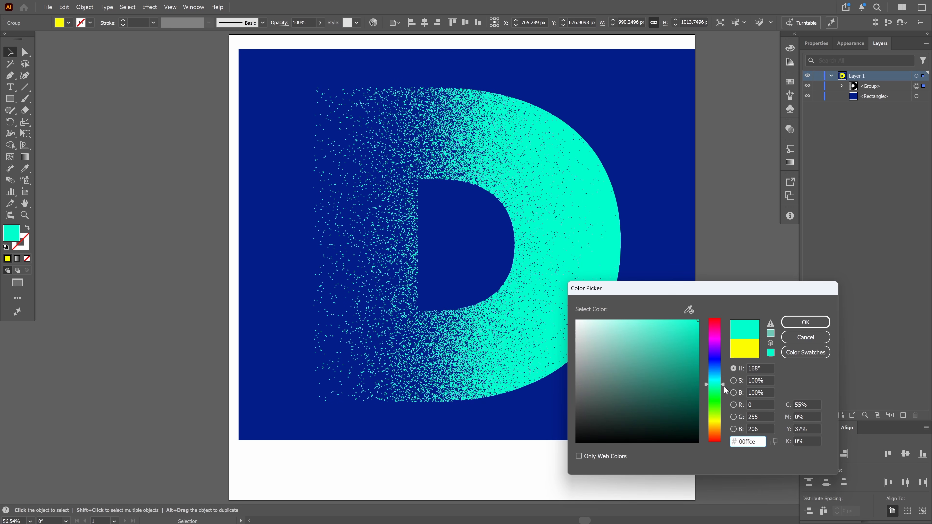
click(805, 322)
click(742, 296)
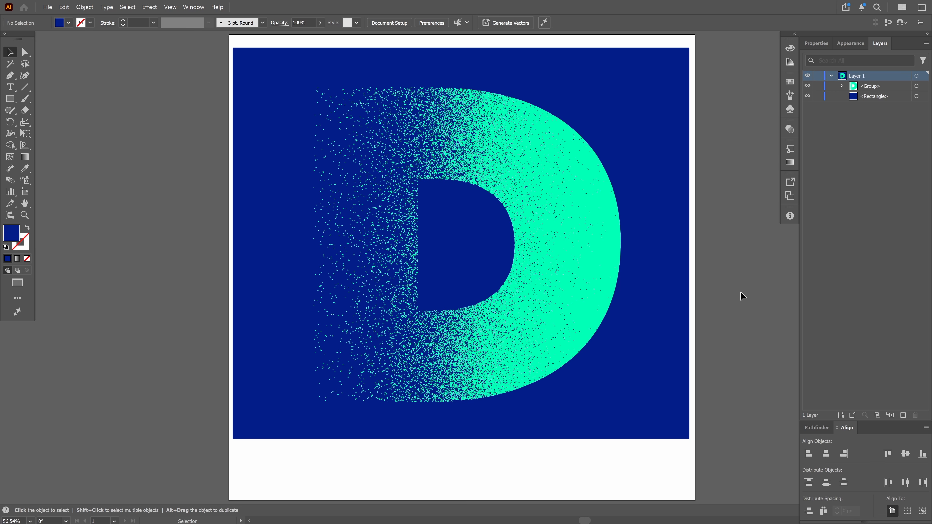
click(593, 243)
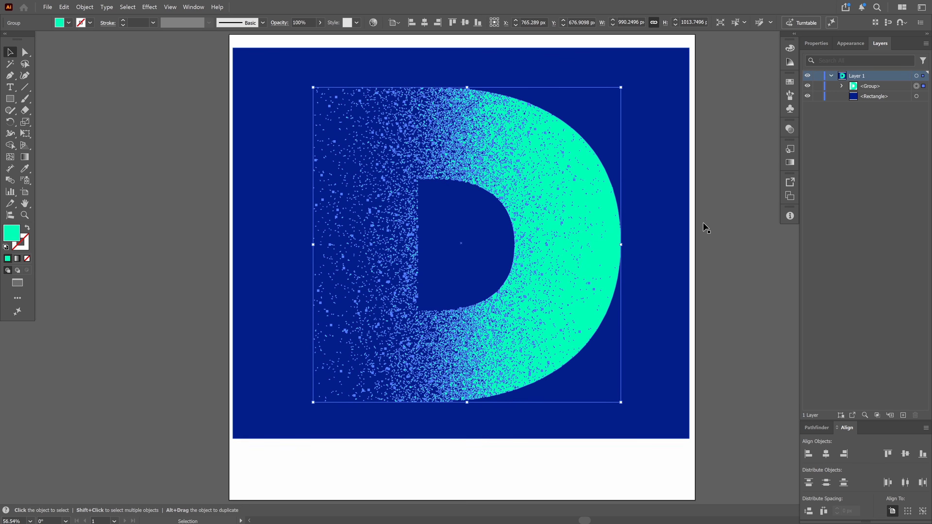